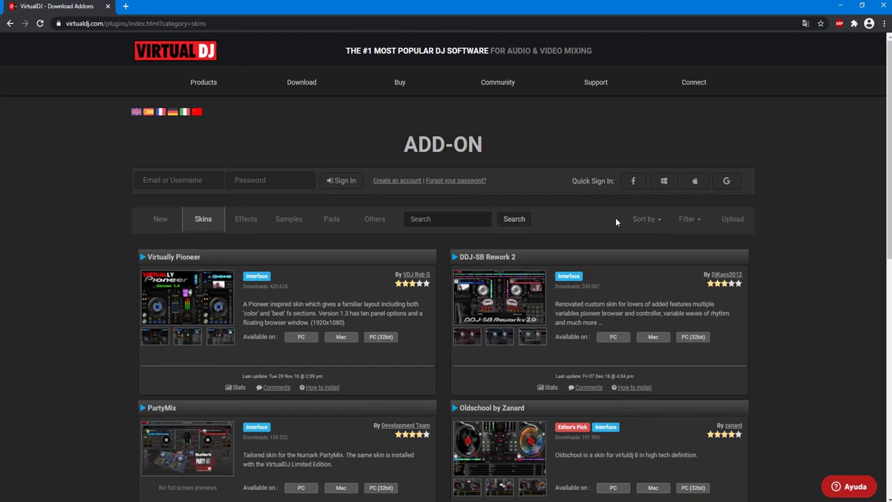
Sort the VirtualDJ skin add-ons by date and view the three interface screenshots of Haunting Pro at full size.
{"action": "left_click", "coordinate": [653, 221]}
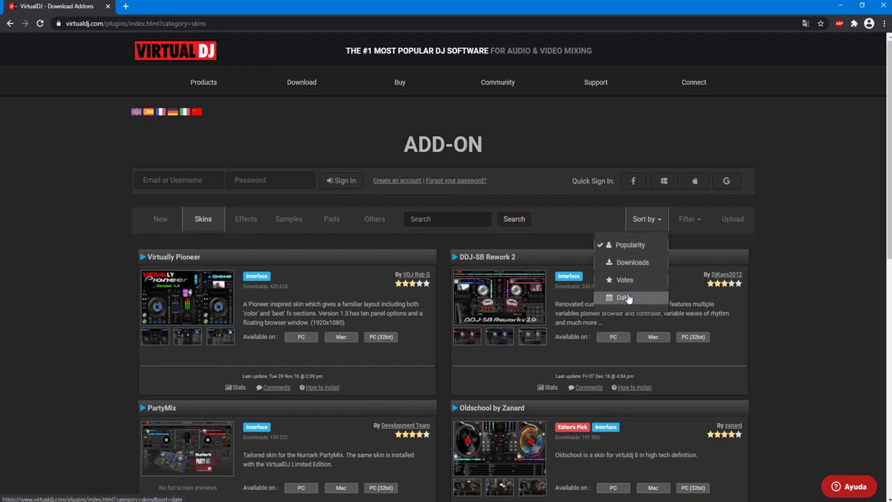
{"action": "left_click", "coordinate": [623, 297]}
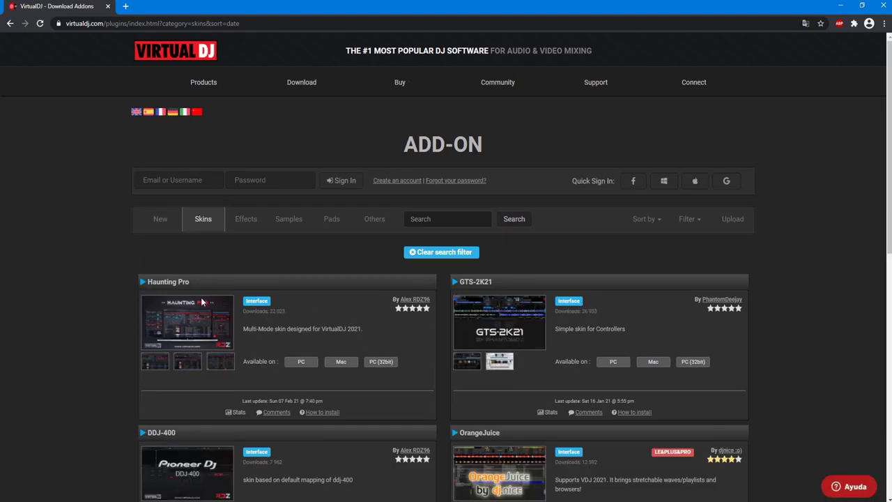
{"action": "left_click", "coordinate": [156, 365]}
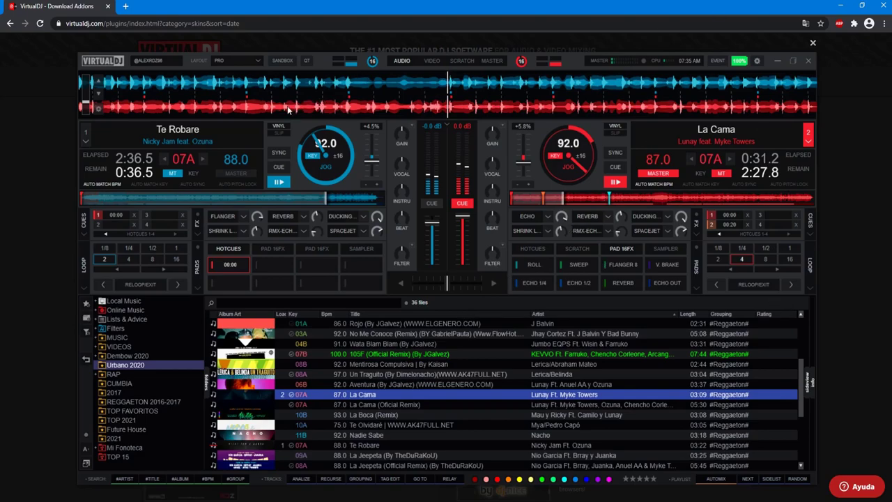
{"action": "left_click", "coordinate": [812, 44]}
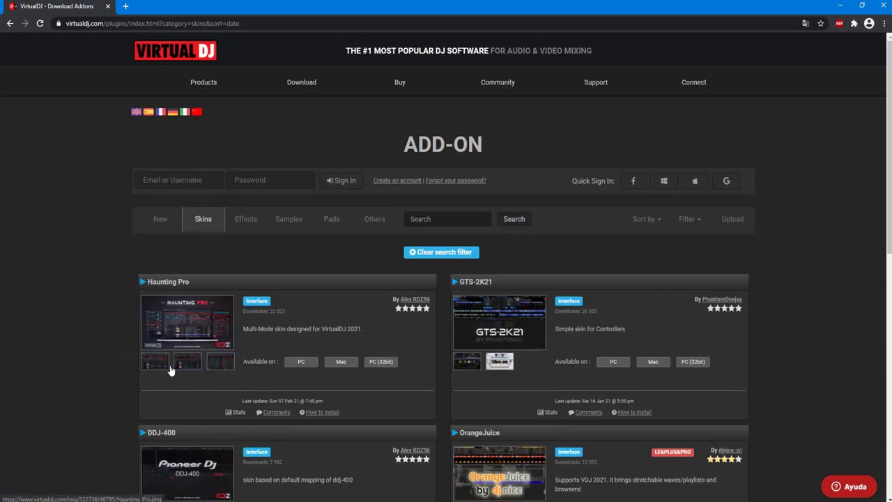
{"action": "left_click", "coordinate": [186, 364]}
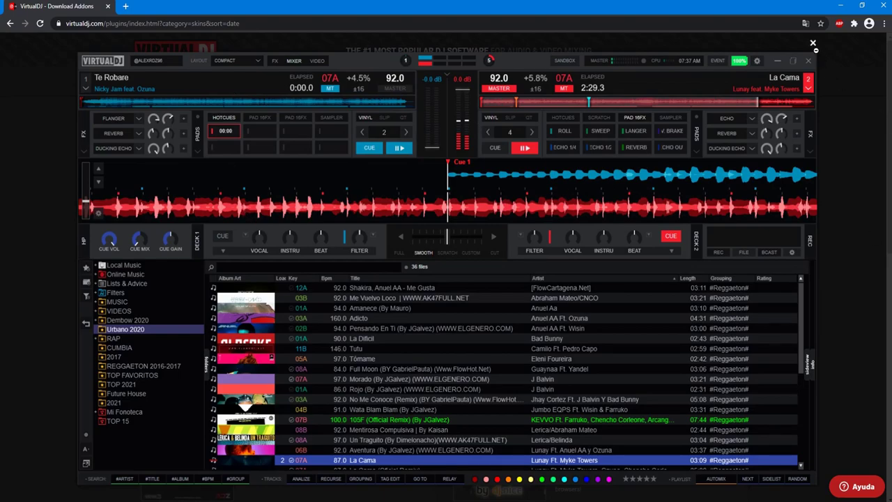
{"action": "left_click", "coordinate": [813, 43]}
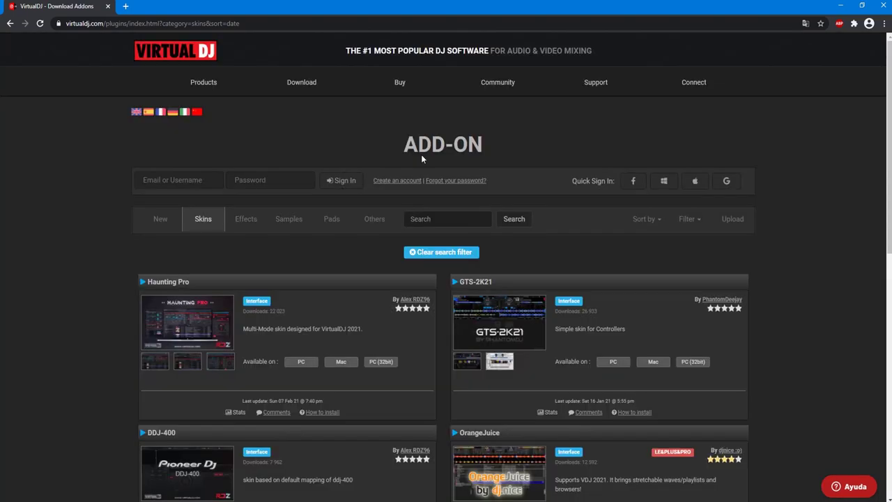
{"action": "left_click", "coordinate": [222, 365]}
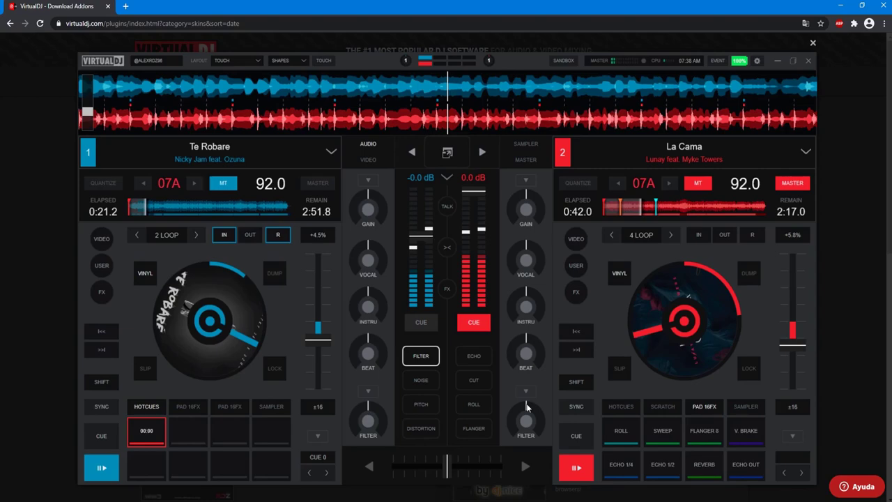
{"action": "left_click", "coordinate": [814, 44]}
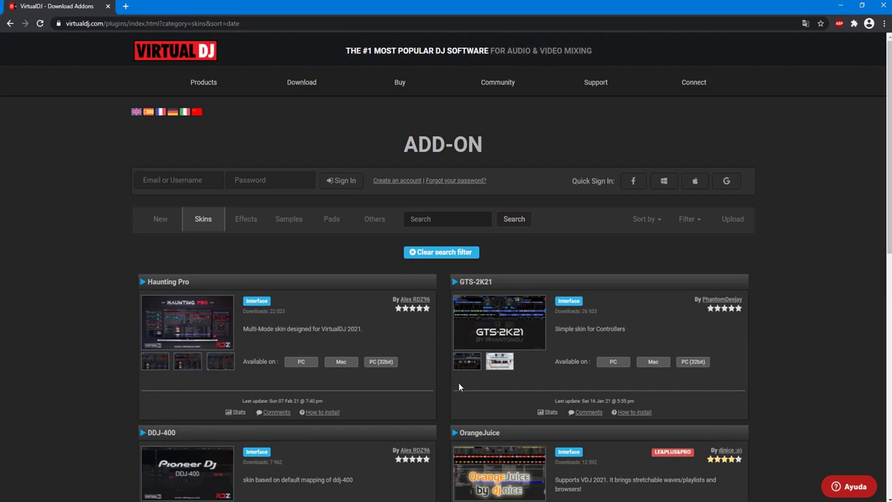
View the dark and light interface screenshots of the GTS-2K21 skin at full size.
{"action": "left_click", "coordinate": [467, 362]}
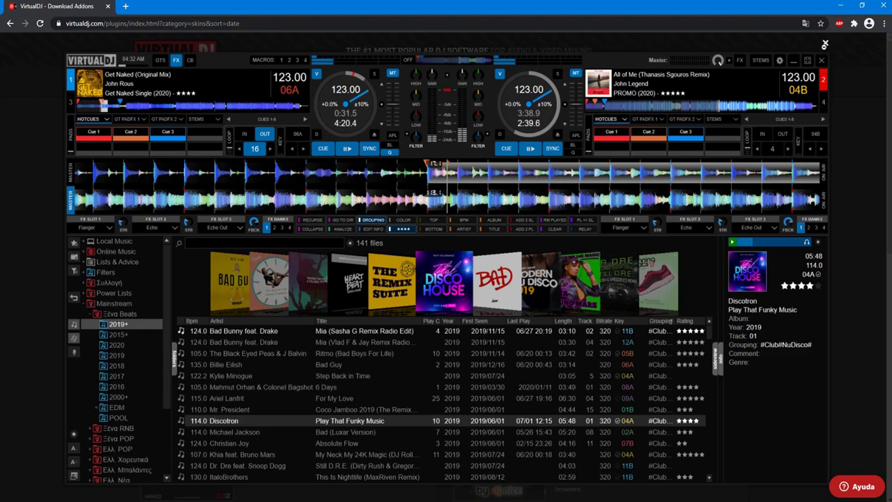
{"action": "left_click", "coordinate": [825, 44]}
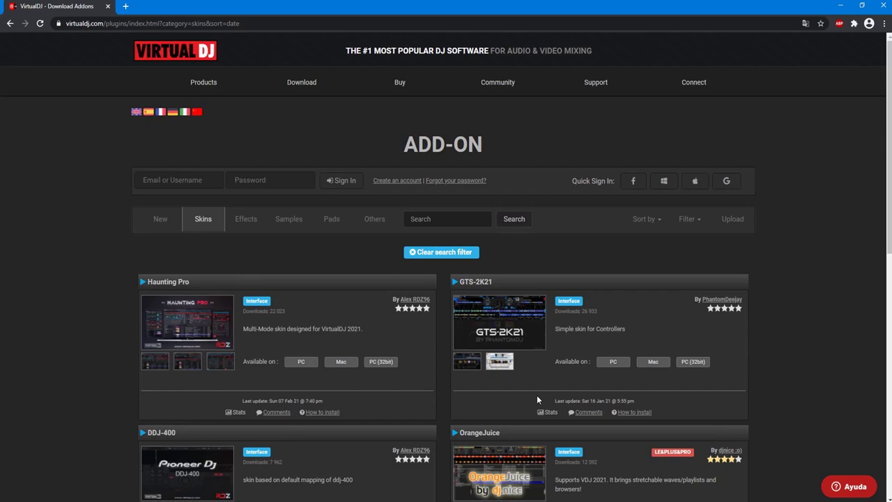
{"action": "left_click", "coordinate": [499, 360]}
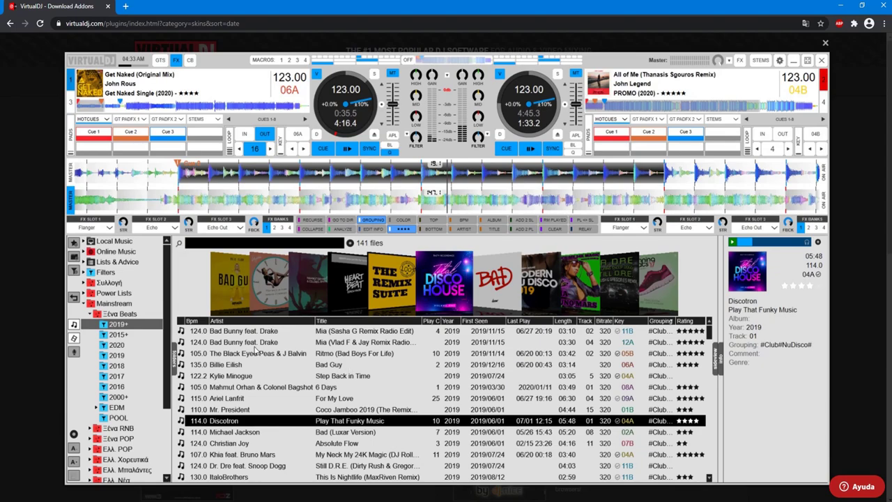
{"action": "left_click", "coordinate": [825, 42]}
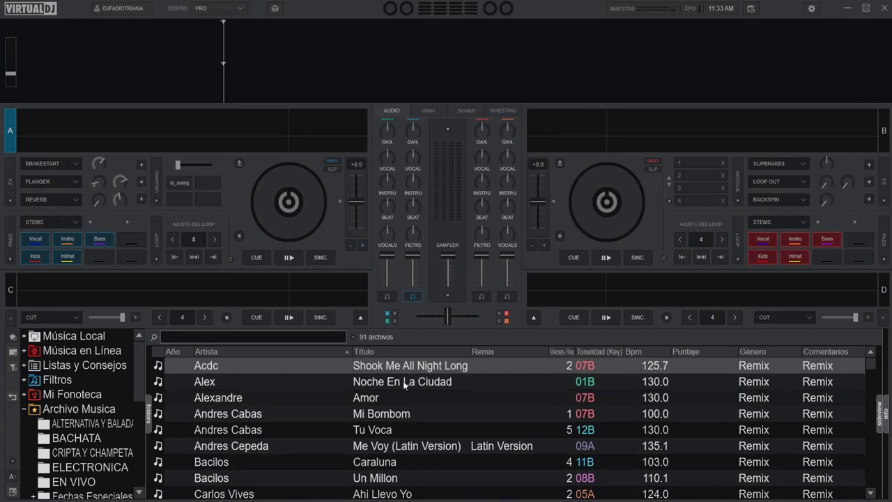
In the VirtualDJ program, open the skin extensions (Ampliaciones) in the configuration and order them by Más Nuevo.
{"action": "left_click", "coordinate": [480, 297]}
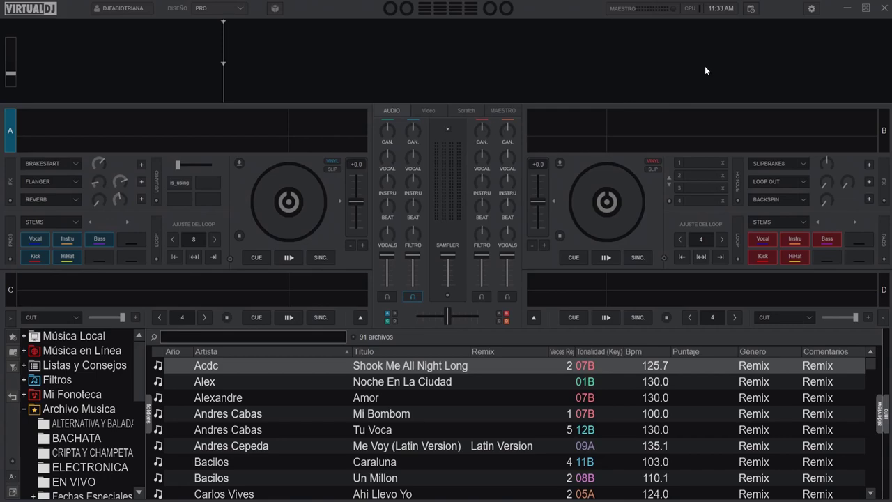
{"action": "left_click", "coordinate": [811, 9]}
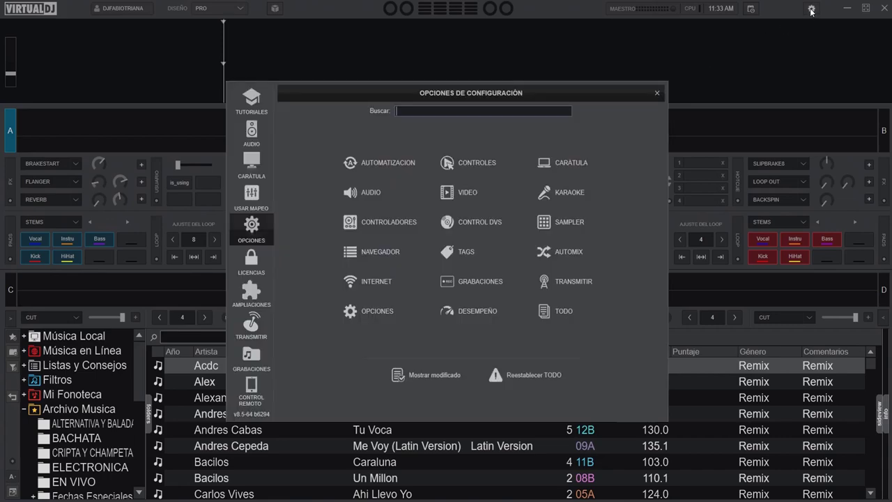
{"action": "left_click", "coordinate": [249, 297]}
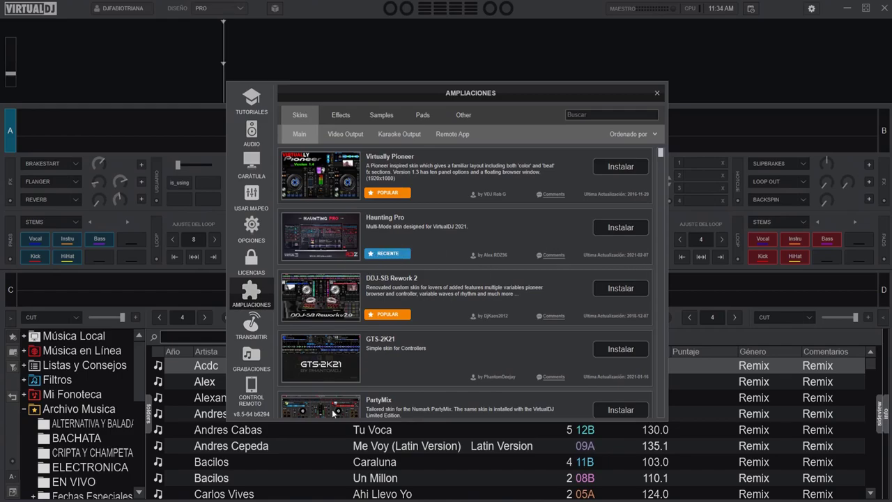
{"action": "left_click", "coordinate": [654, 135]}
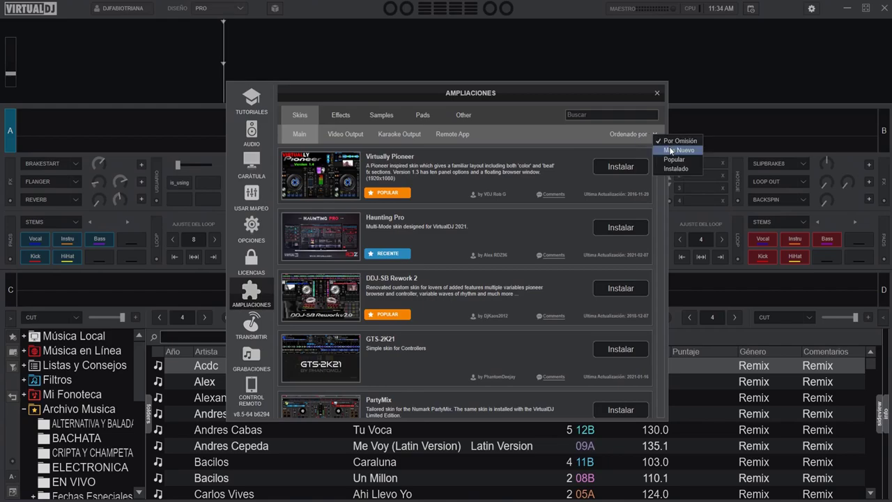
{"action": "left_click", "coordinate": [672, 150]}
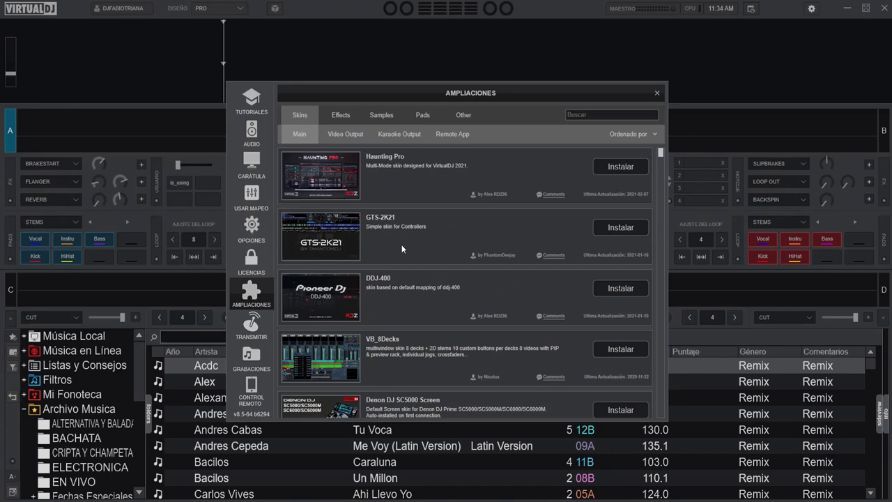
Install the Haunting Pro skin from the extensions list and close the configuration.
{"action": "left_click", "coordinate": [621, 167]}
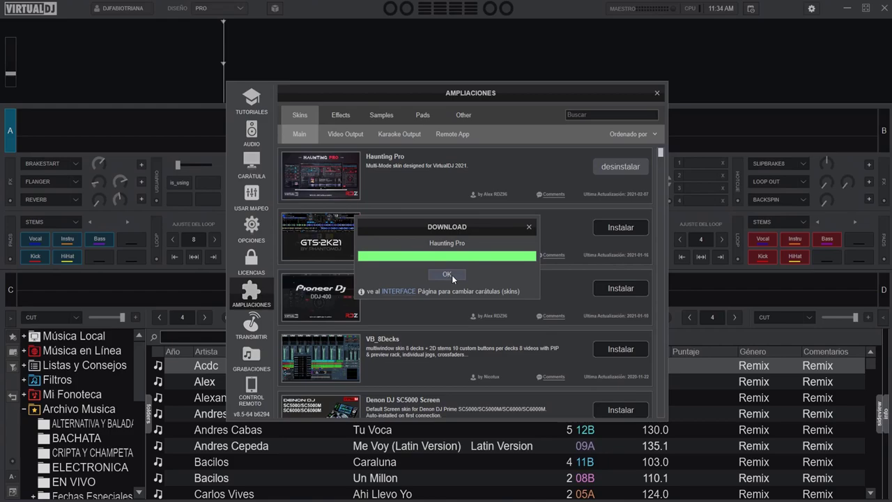
{"action": "left_click", "coordinate": [446, 273]}
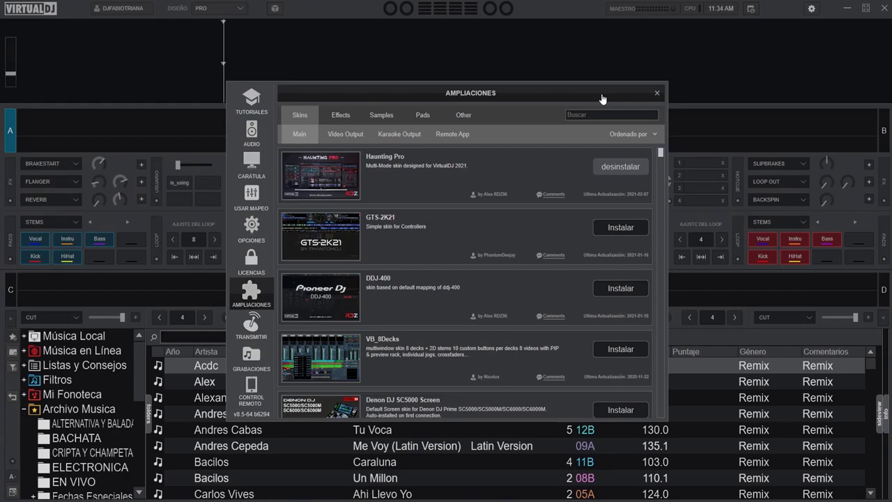
{"action": "left_click", "coordinate": [656, 94]}
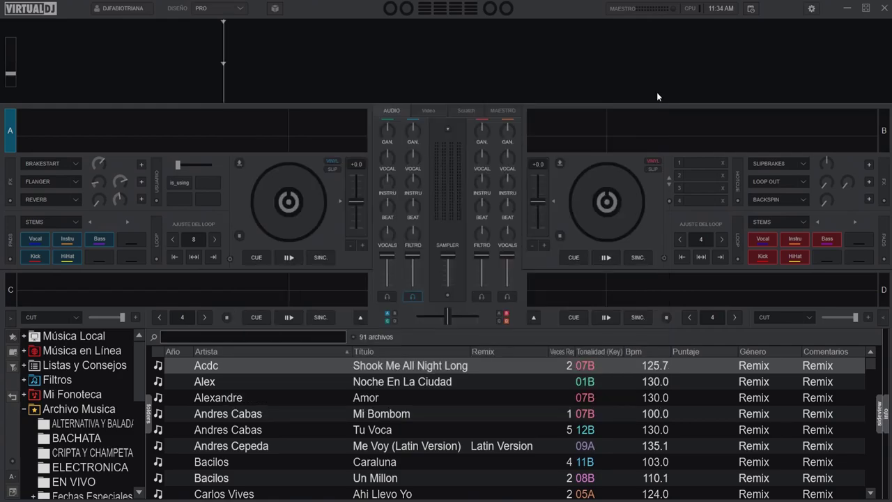
Apply the TOUCH variant of the Haunting Pro skin in the interface settings (Carátula) and close the configuration.
{"action": "left_click", "coordinate": [812, 9]}
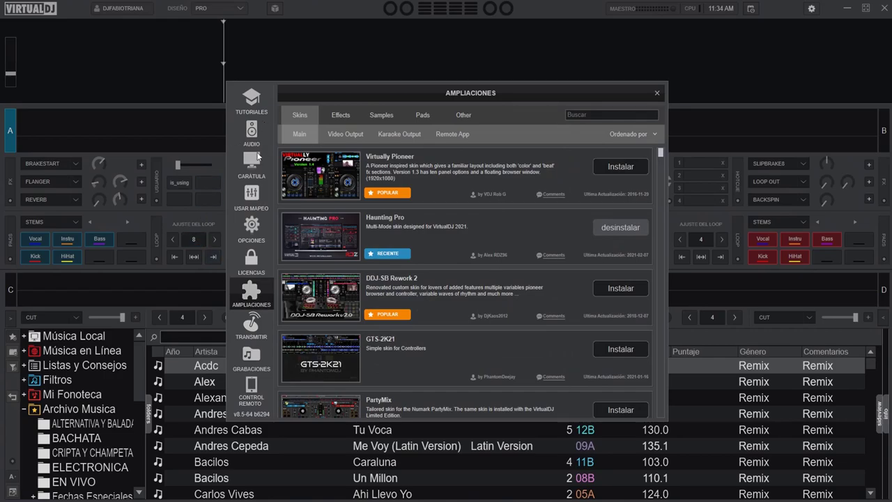
{"action": "left_click", "coordinate": [251, 162]}
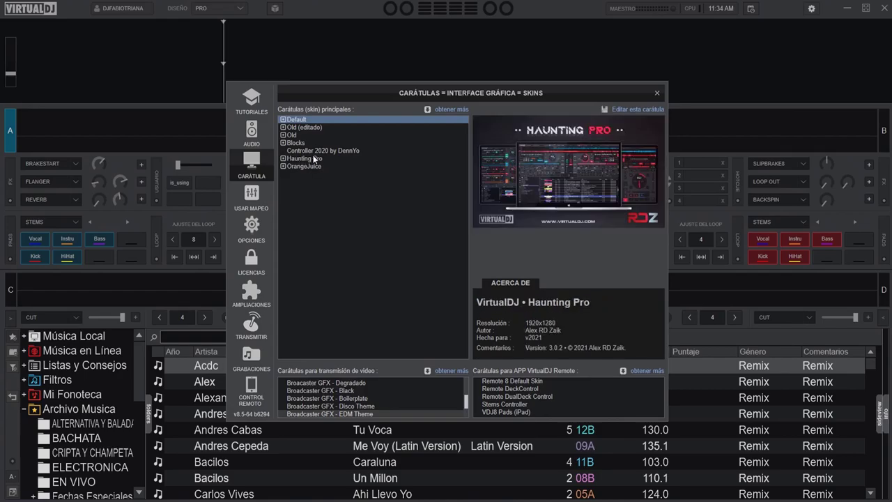
{"action": "left_click", "coordinate": [283, 159]}
{"action": "left_click", "coordinate": [308, 173]}
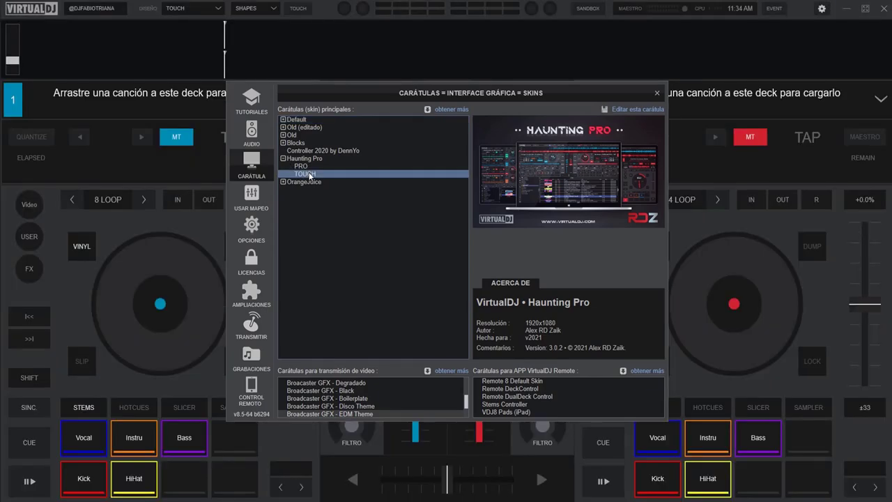
{"action": "left_click", "coordinate": [656, 95]}
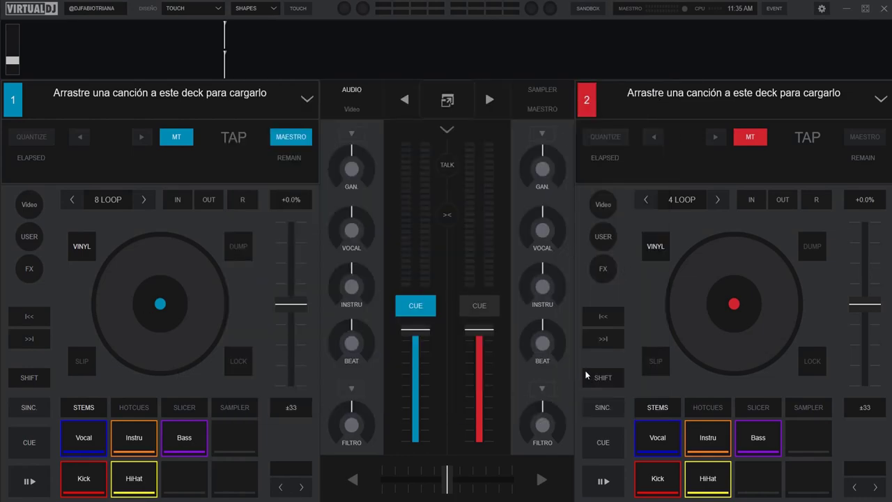
Show the song browser of the TOUCH layout, look over its folders and tracks, and return to the decks.
{"action": "mouse_move", "coordinate": [374, 304]}
{"action": "left_click", "coordinate": [447, 101]}
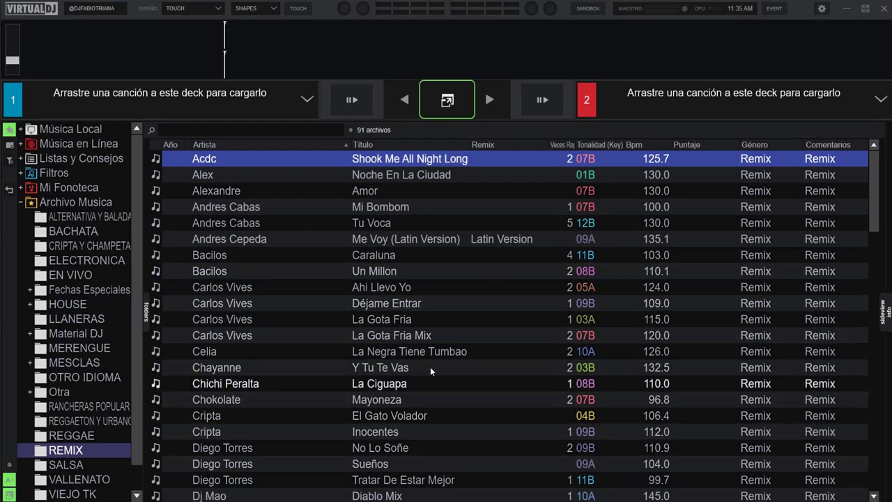
{"action": "left_click", "coordinate": [460, 105]}
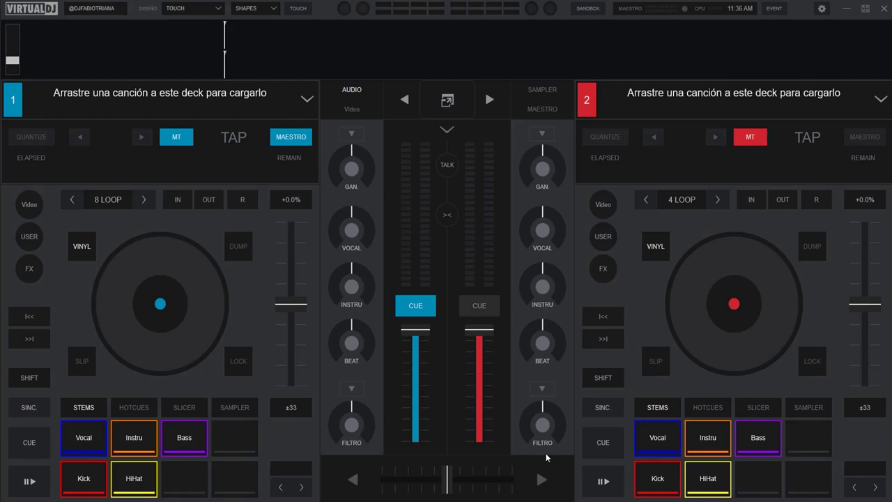
Toggle the TOUCH option and restore it, and examine the SHAPES waveform options, including the Indicador choices.
{"action": "left_click", "coordinate": [300, 10]}
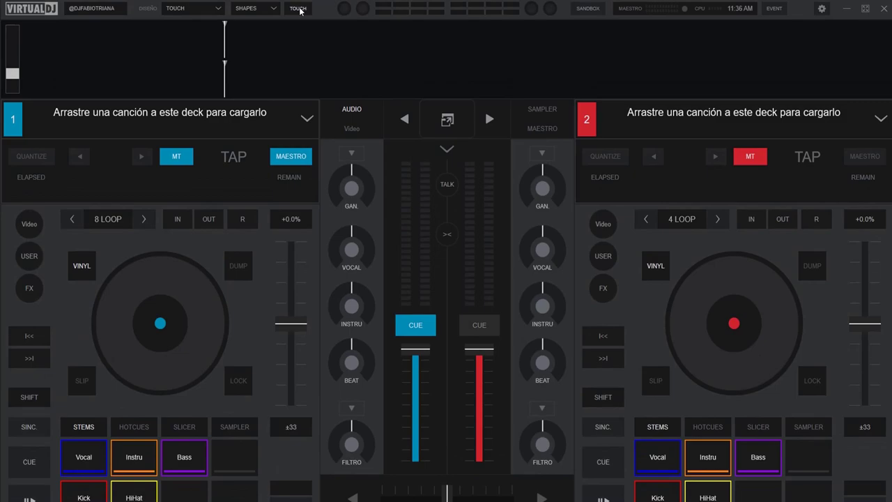
{"action": "left_click", "coordinate": [300, 10]}
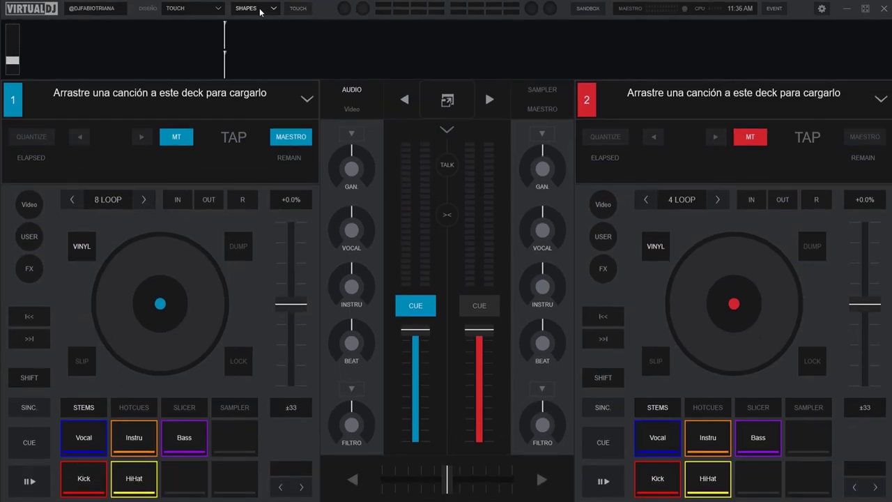
{"action": "left_click", "coordinate": [271, 9]}
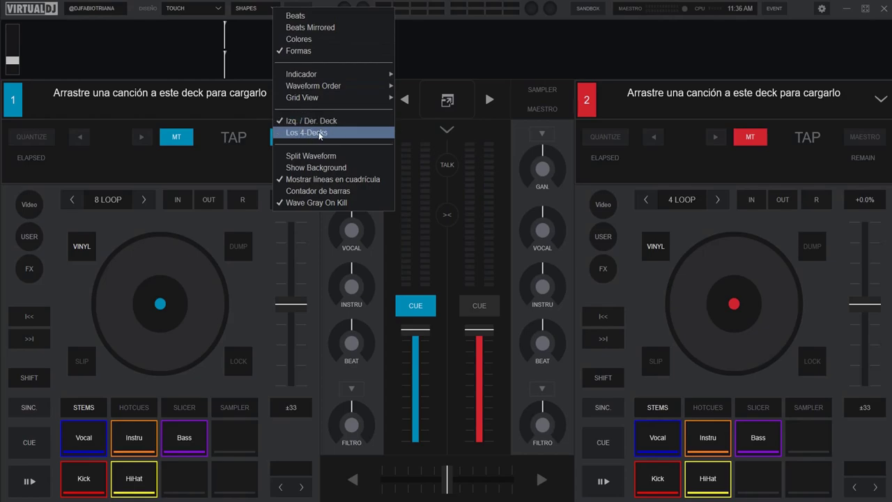
{"action": "mouse_move", "coordinate": [335, 73]}
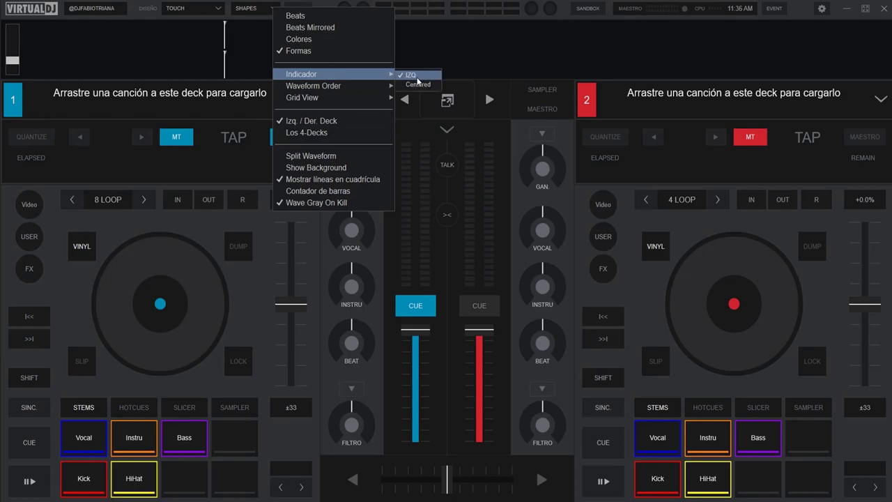
{"action": "mouse_move", "coordinate": [349, 89]}
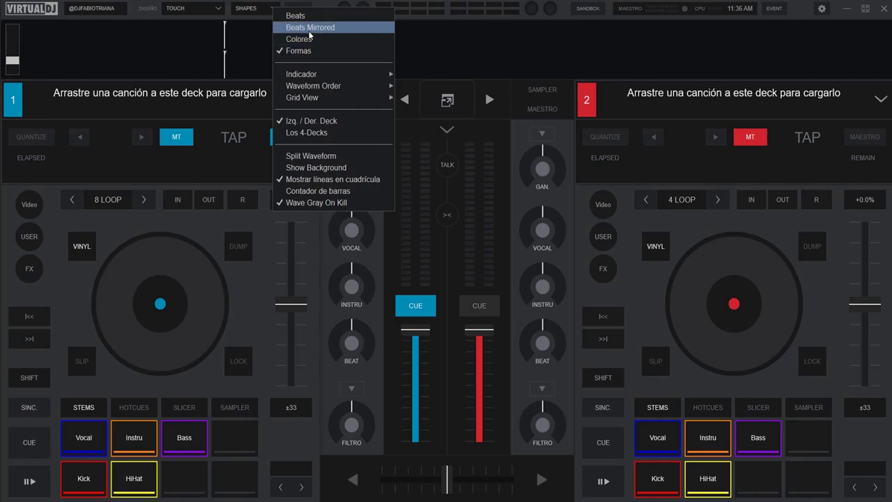
{"action": "left_click", "coordinate": [221, 165]}
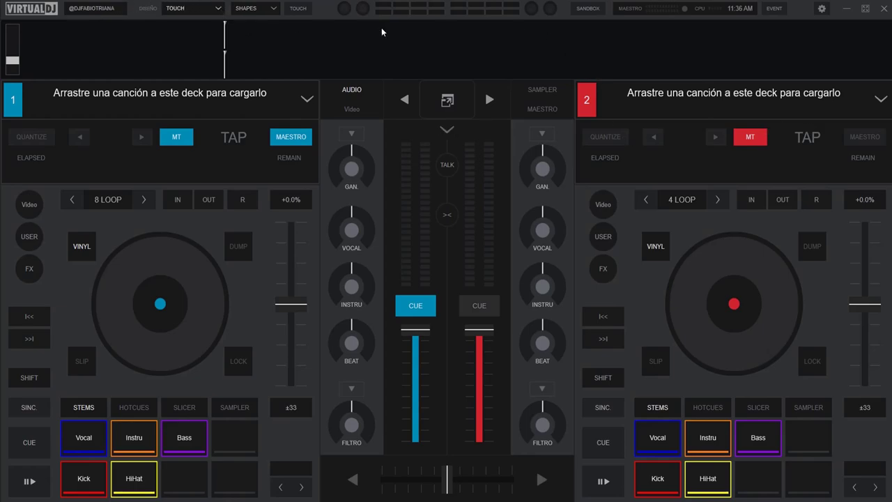
Check the PRO and TOUCH variants listed under Haunting Pro in the skin settings, leaving the current skin in use.
{"action": "left_click", "coordinate": [822, 8]}
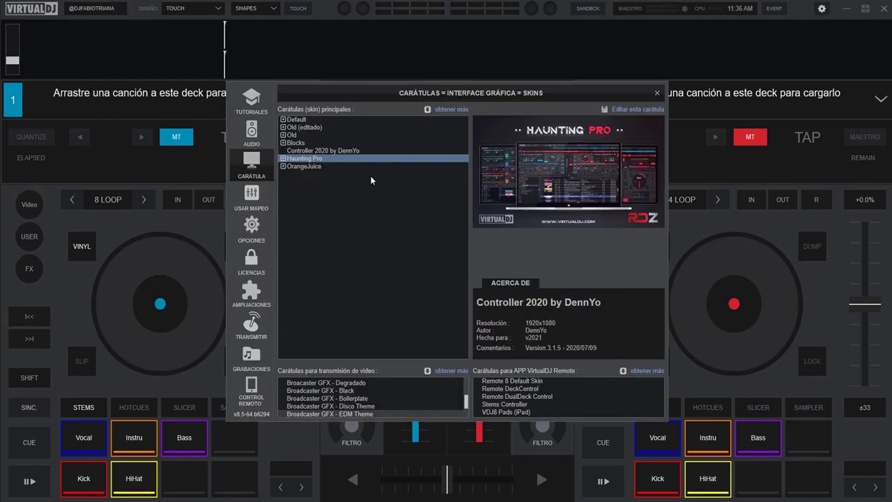
{"action": "left_click", "coordinate": [283, 159]}
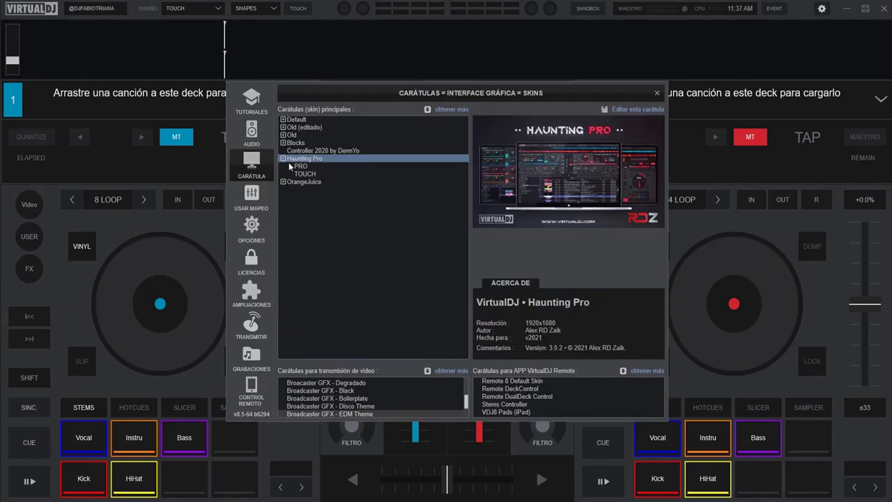
{"action": "left_click", "coordinate": [656, 94]}
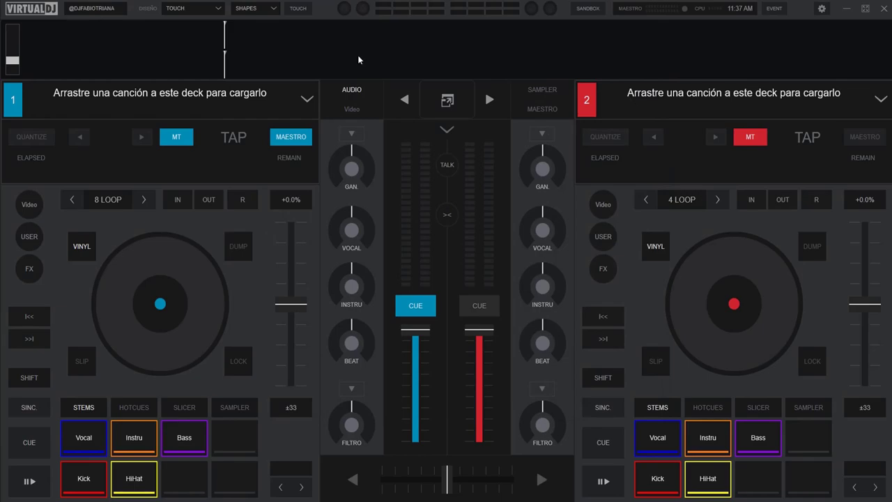
Switch the skin to the PRO layout and toggle deck 1's FX section between the single-effect and three-effect views.
{"action": "left_click", "coordinate": [217, 9]}
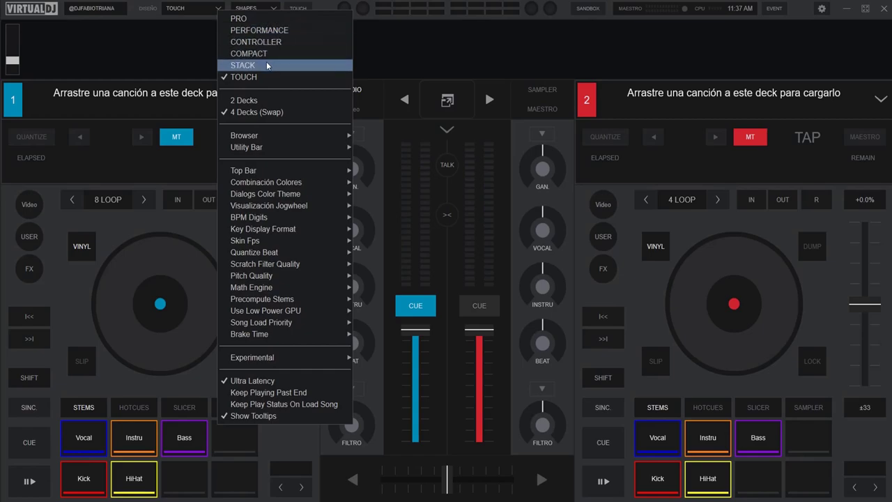
{"action": "left_click", "coordinate": [243, 20]}
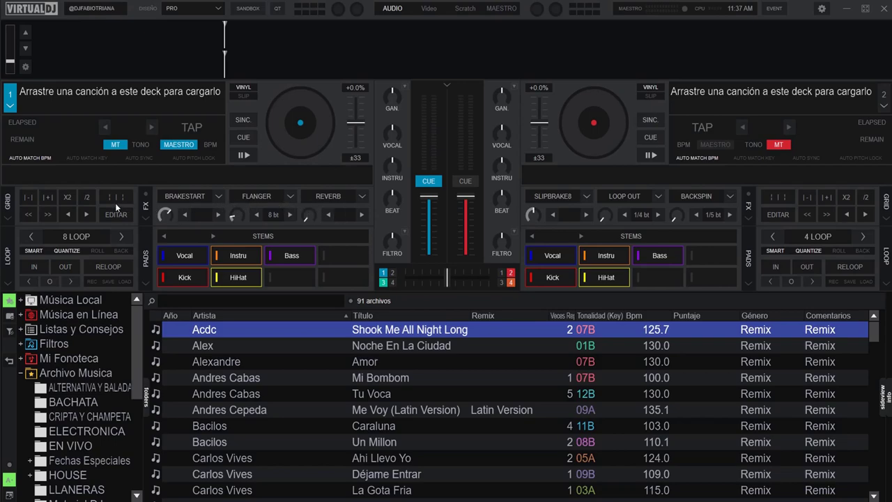
{"action": "left_click", "coordinate": [143, 205]}
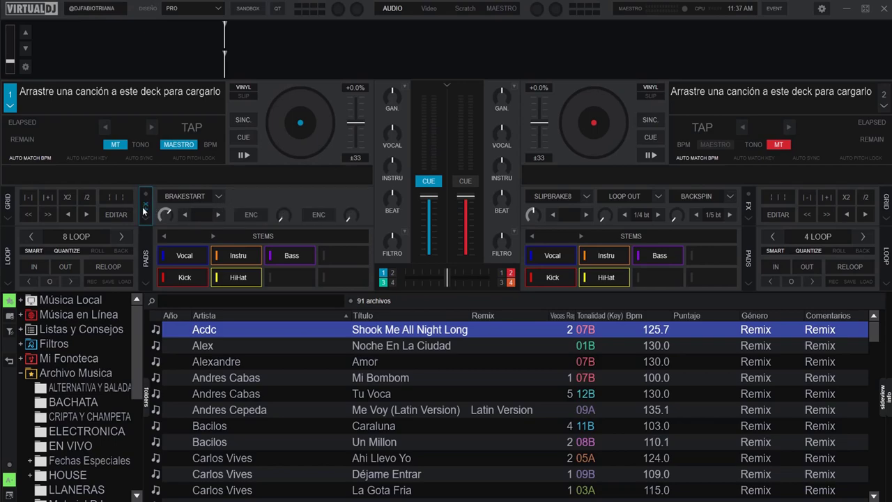
{"action": "left_click", "coordinate": [146, 211]}
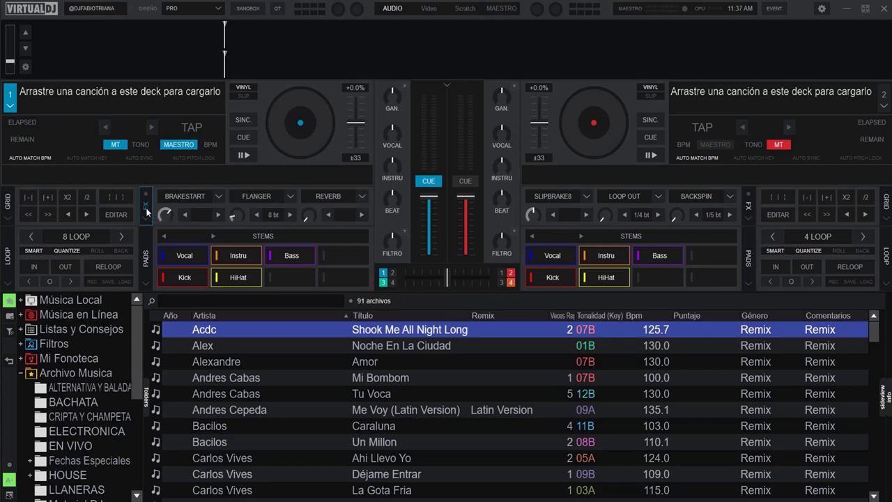
{"action": "left_click", "coordinate": [147, 211]}
{"action": "left_click", "coordinate": [147, 211]}
Check deck 1's Fx Bank options and set its effects section to FX x6.
{"action": "right_click", "coordinate": [147, 196]}
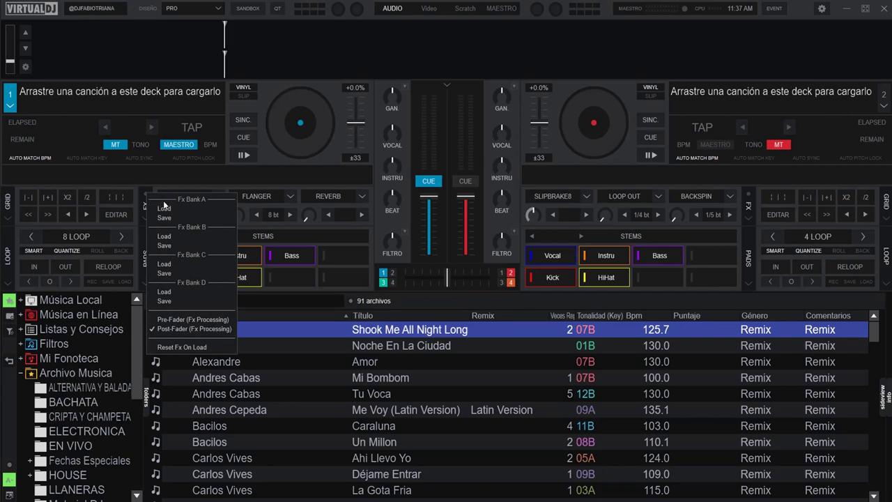
{"action": "left_click", "coordinate": [226, 186]}
{"action": "left_click", "coordinate": [145, 221]}
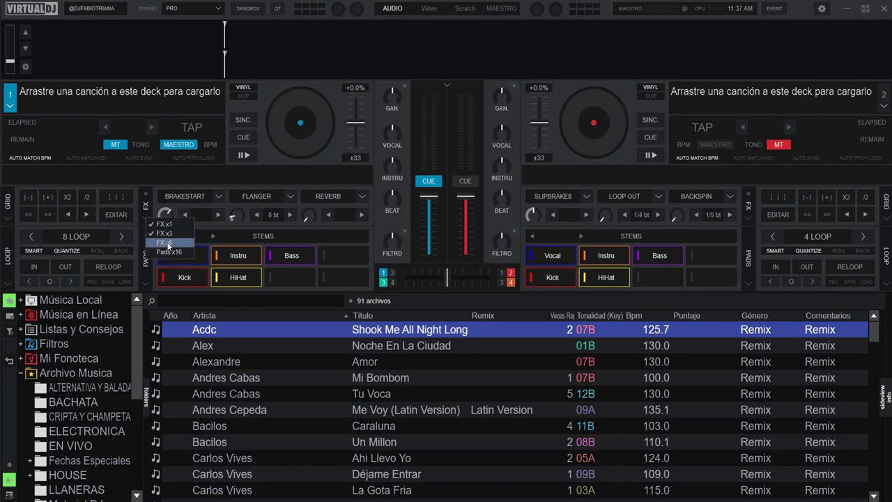
{"action": "left_click", "coordinate": [168, 244]}
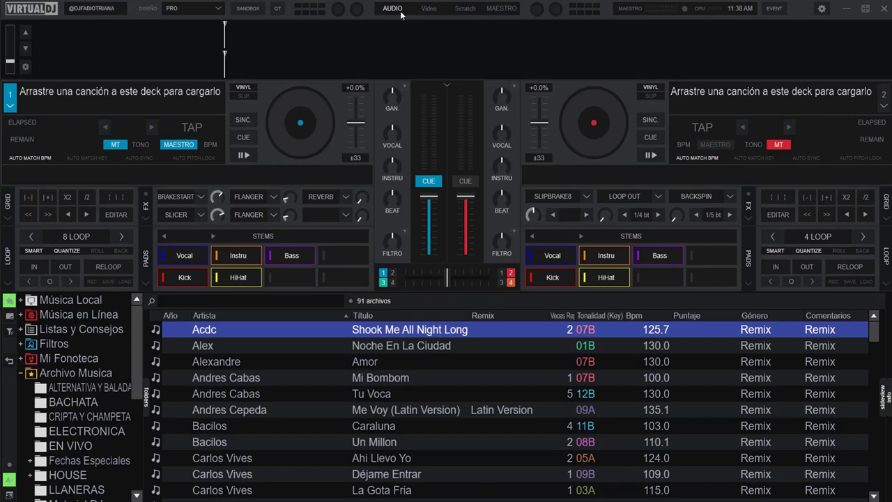
Look over the Video, Scratch and MAESTRO views of the PRO layout's central section, and return to AUDIO.
{"action": "left_click", "coordinate": [429, 10]}
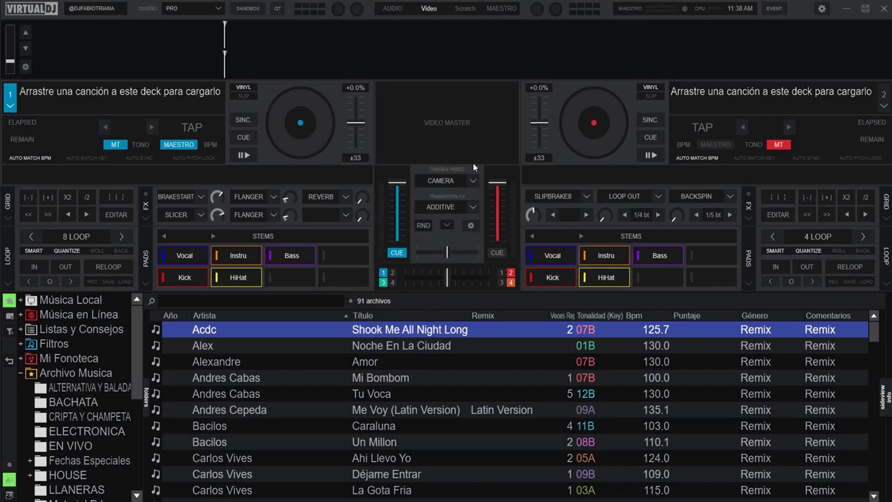
{"action": "left_click", "coordinate": [470, 9]}
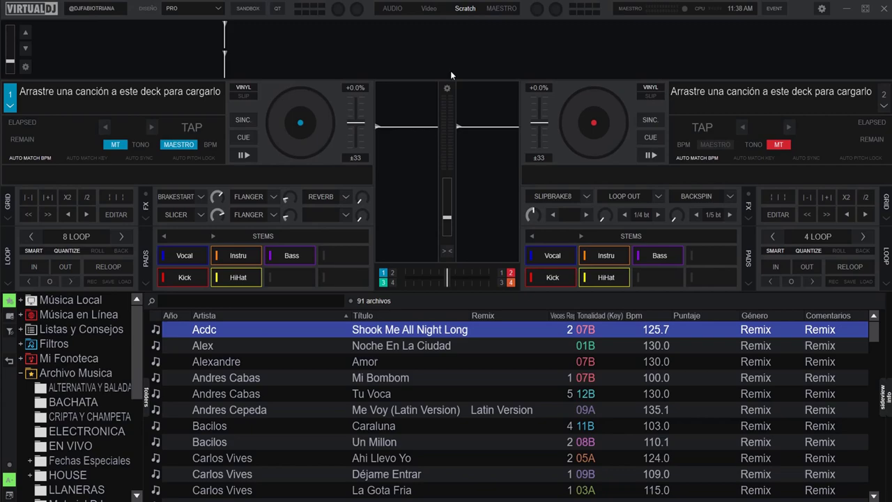
{"action": "left_click", "coordinate": [503, 10]}
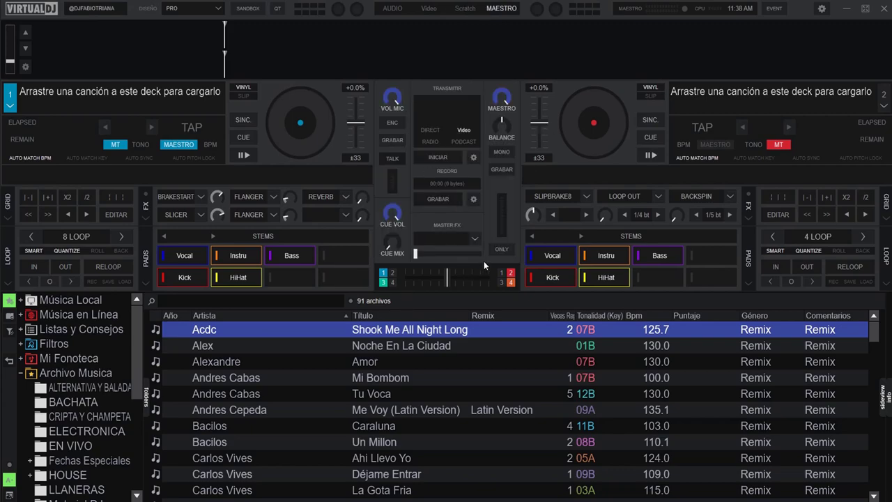
{"action": "left_click", "coordinate": [397, 8]}
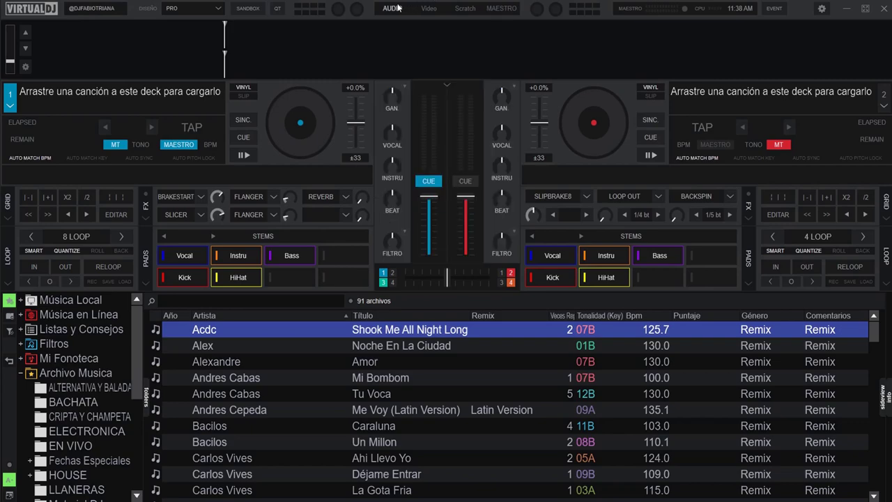
Try the 4 Decks arrangement in the PRO layout and restore 4 Decks (Swap).
{"action": "left_click", "coordinate": [218, 9]}
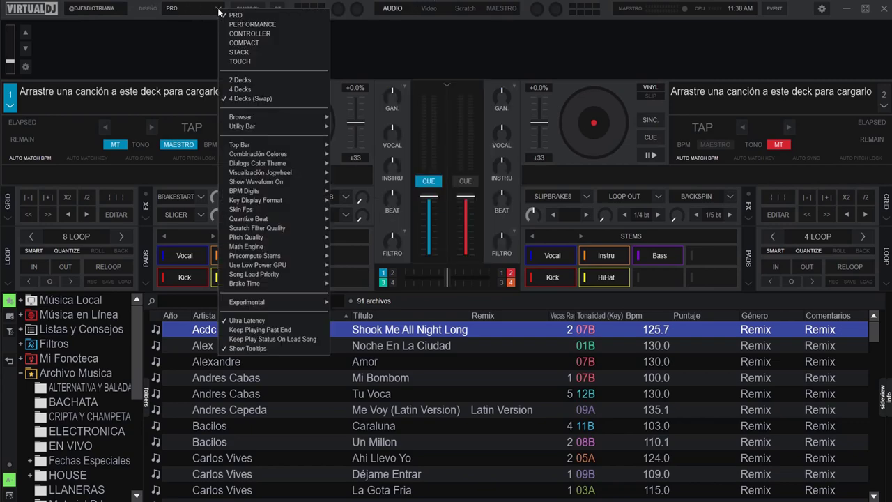
{"action": "left_click", "coordinate": [258, 90]}
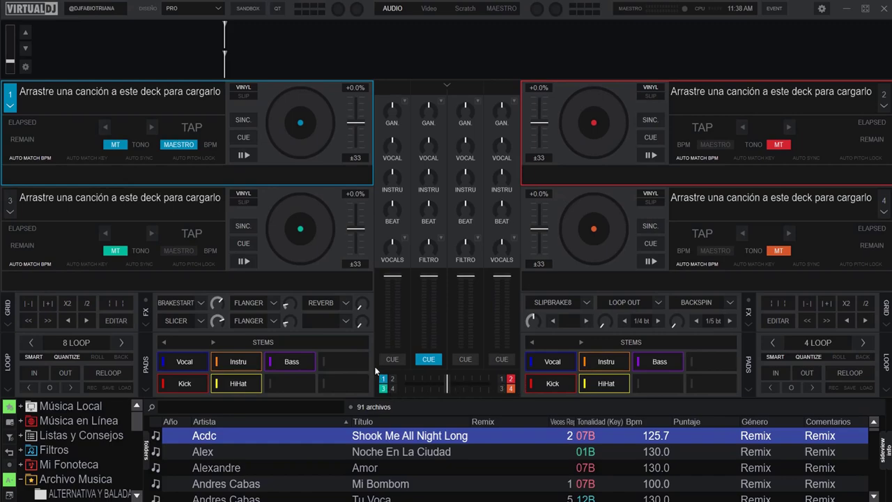
{"action": "left_click", "coordinate": [220, 7]}
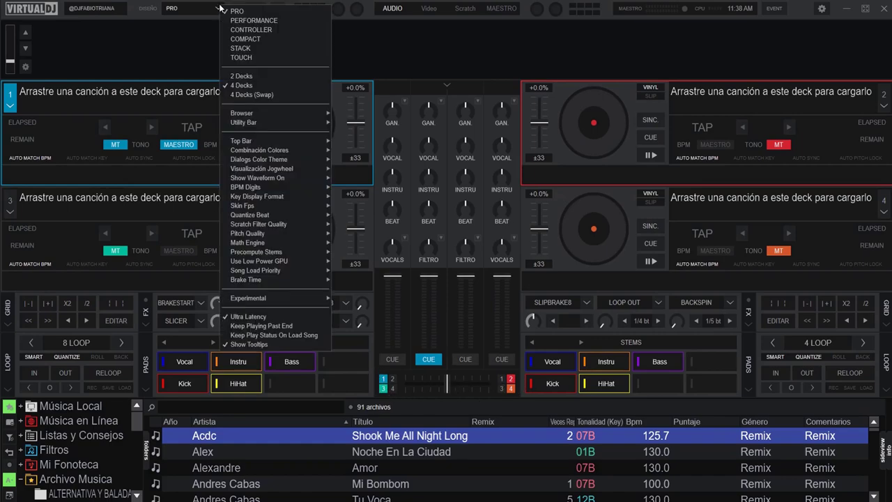
{"action": "left_click", "coordinate": [260, 96]}
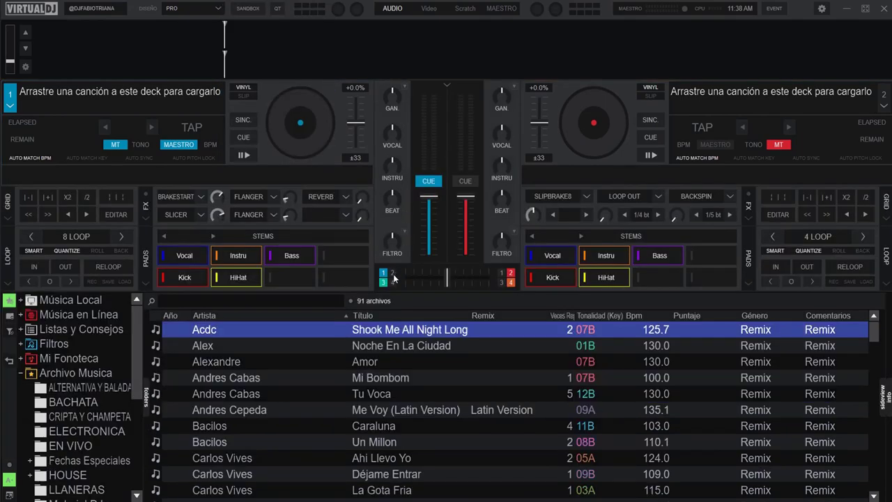
Try the 2 Decks arrangement in the PRO layout and return to 4 Decks (Swap).
{"action": "left_click", "coordinate": [219, 8]}
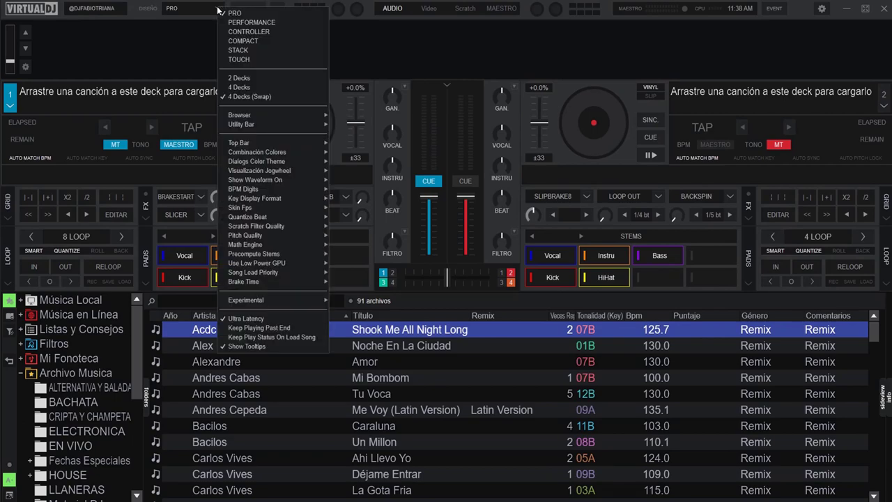
{"action": "left_click", "coordinate": [254, 78]}
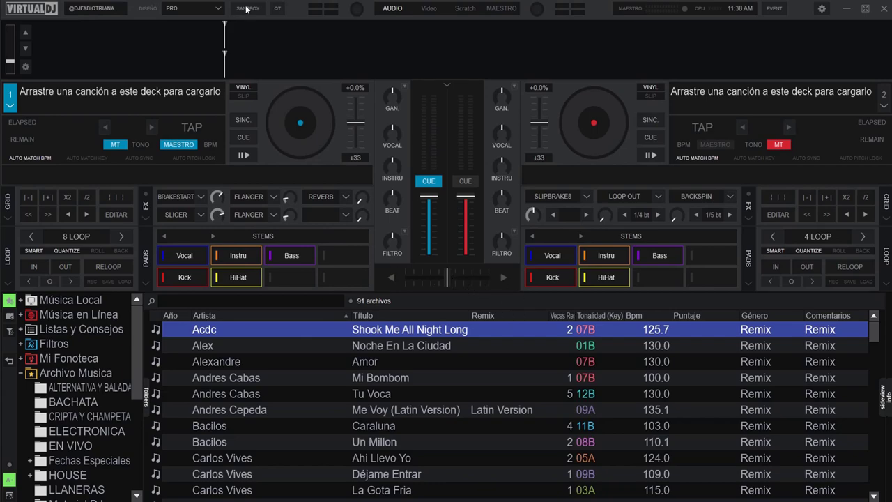
{"action": "left_click", "coordinate": [220, 9]}
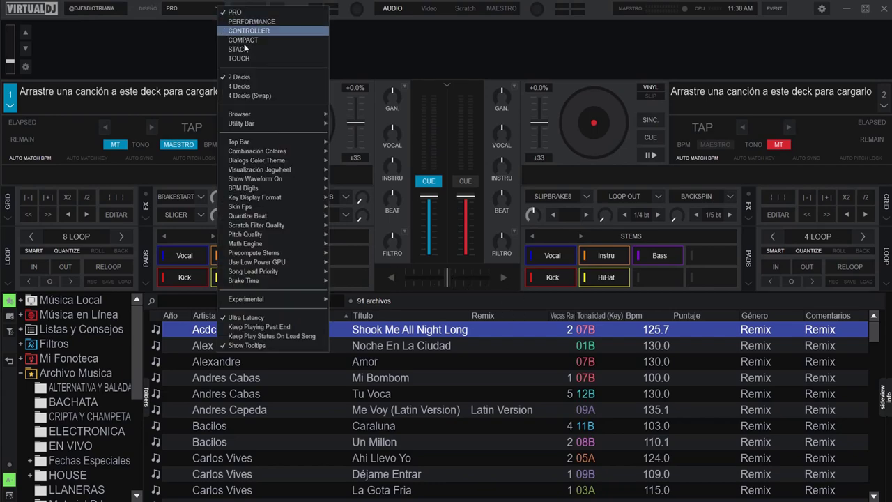
{"action": "left_click", "coordinate": [264, 96]}
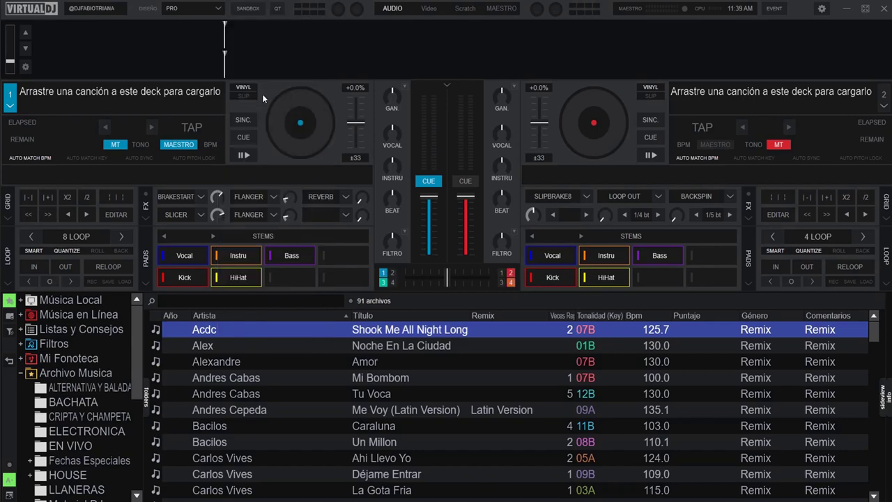
Switch the skin to the PERFORMANCE layout and check its layout options, leaving them as they are.
{"action": "left_click", "coordinate": [218, 8]}
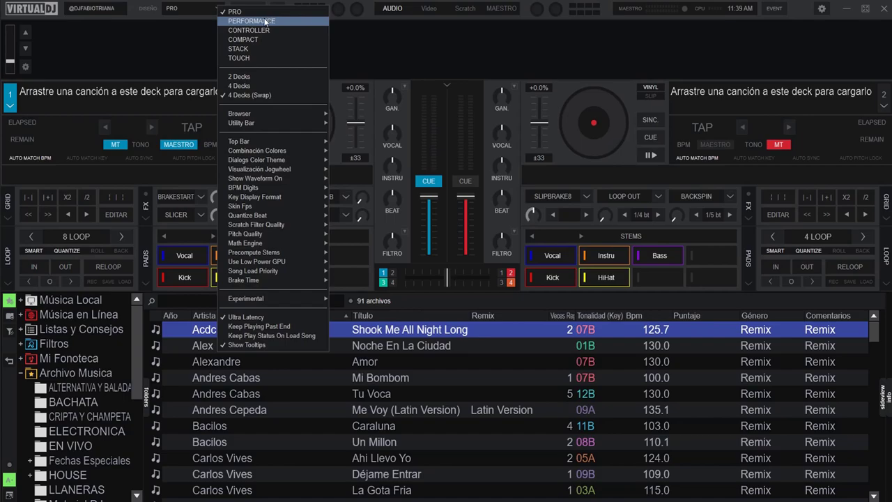
{"action": "left_click", "coordinate": [269, 21]}
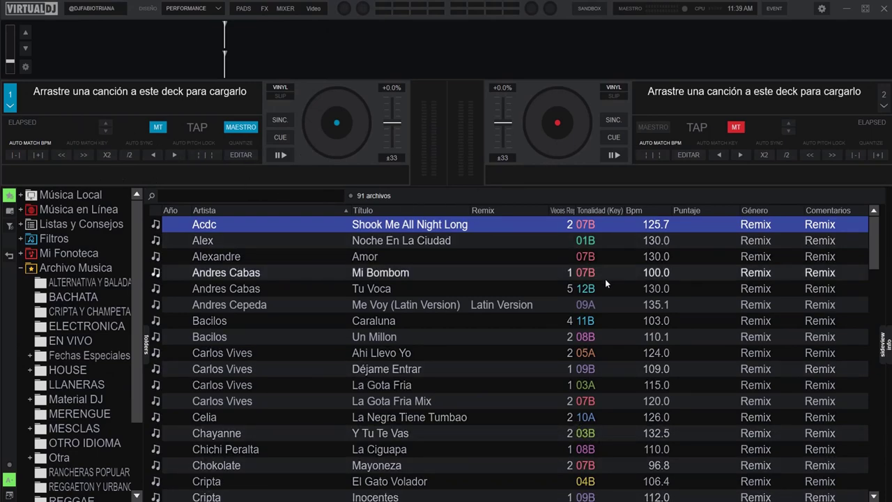
{"action": "left_click", "coordinate": [220, 9]}
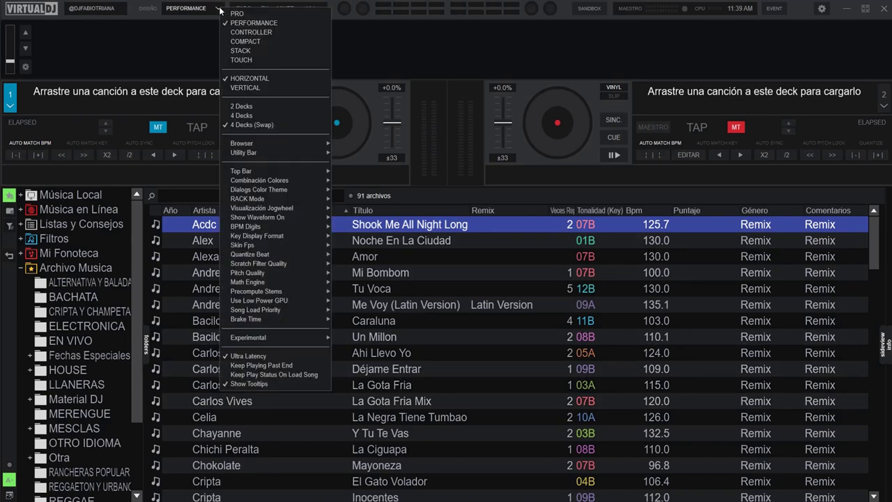
{"action": "left_click", "coordinate": [152, 14]}
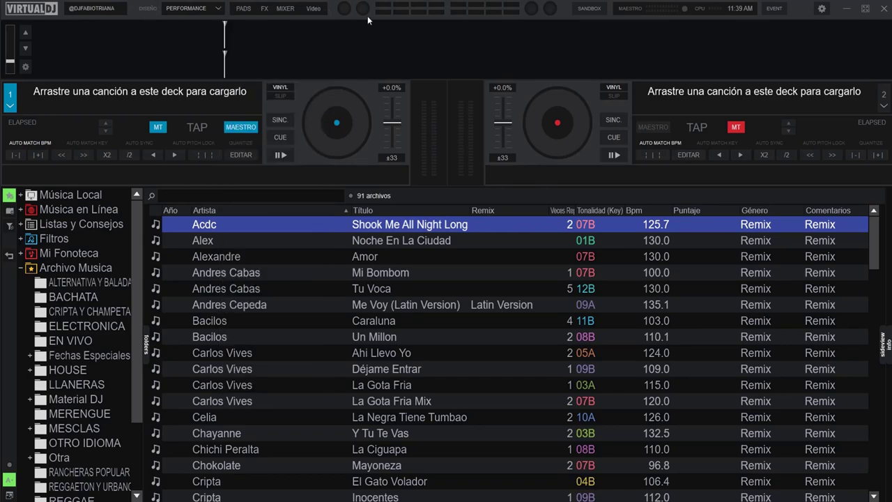
Show and hide the PADS, FX and MIXER sections of the PERFORMANCE layout one at a time.
{"action": "left_click", "coordinate": [243, 8]}
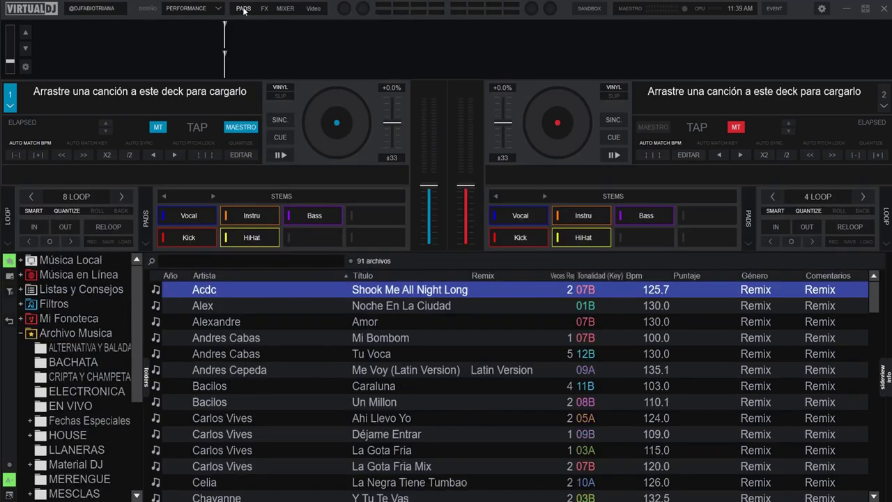
{"action": "left_click", "coordinate": [244, 9]}
{"action": "left_click", "coordinate": [263, 9]}
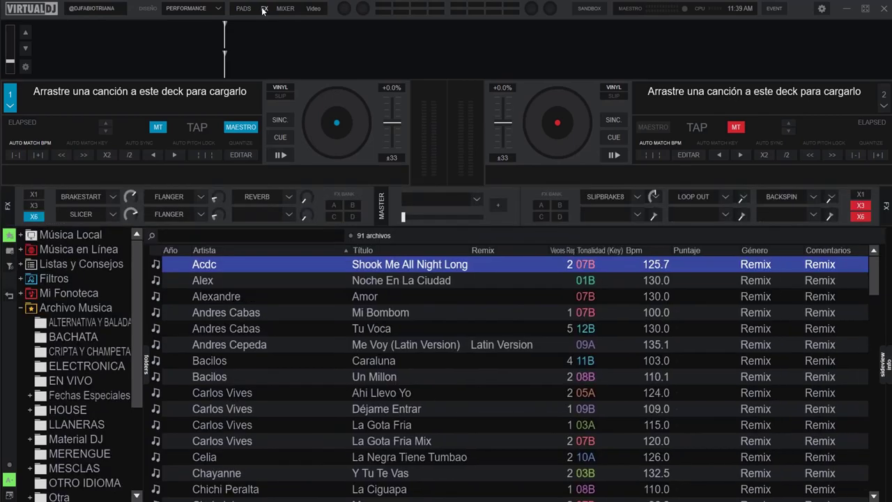
{"action": "left_click", "coordinate": [263, 9]}
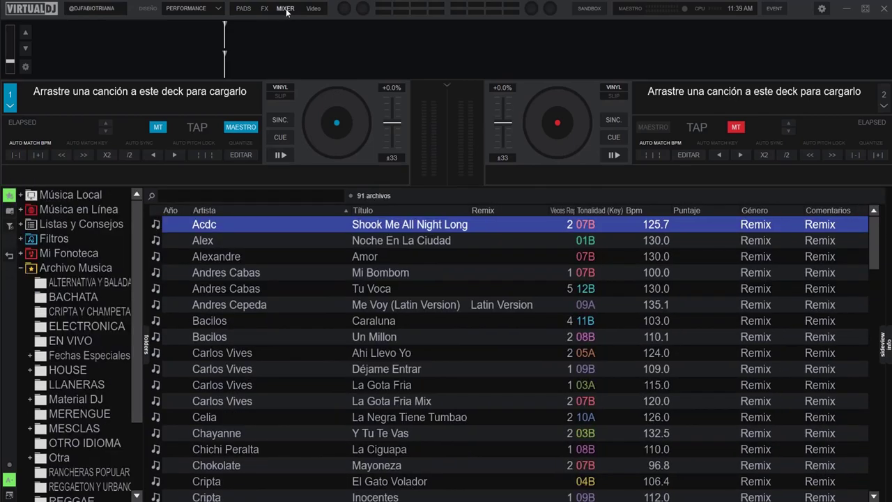
{"action": "left_click", "coordinate": [285, 9]}
{"action": "left_click", "coordinate": [285, 9]}
Show the Video, MIXER, FX and PADS sections together under the decks, and hide all four again.
{"action": "left_click", "coordinate": [312, 9]}
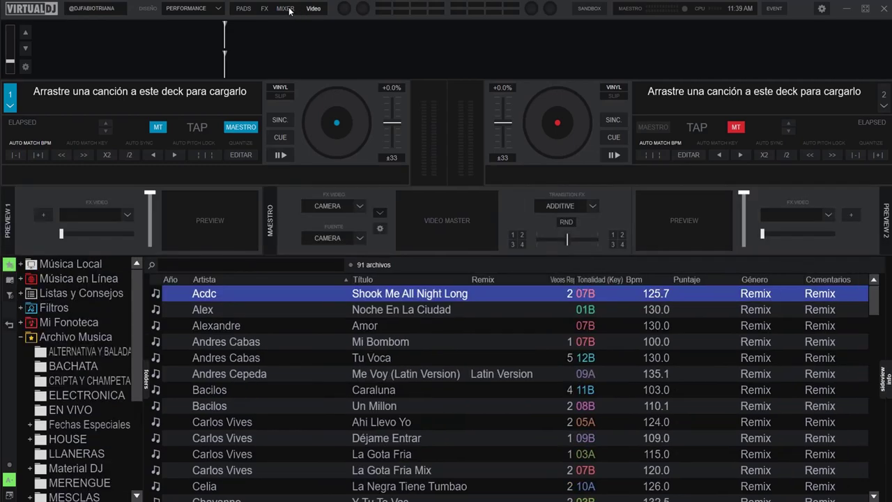
{"action": "left_click", "coordinate": [282, 9]}
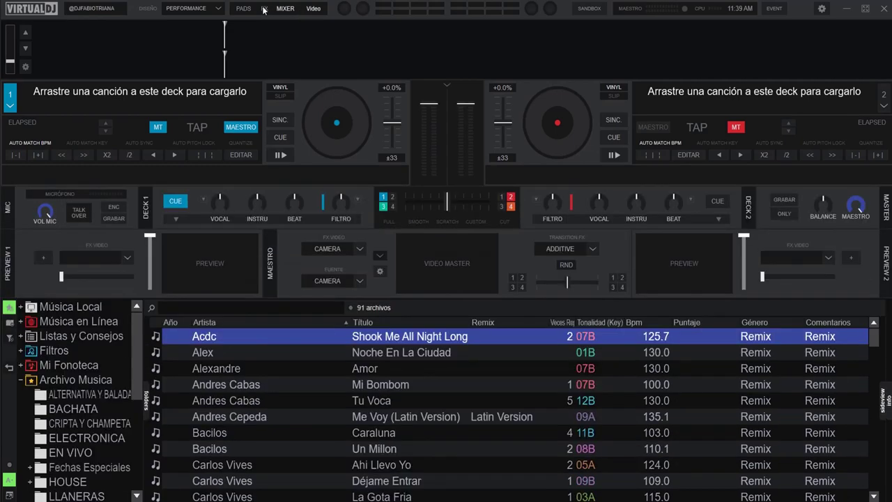
{"action": "left_click", "coordinate": [264, 10]}
{"action": "left_click", "coordinate": [244, 9]}
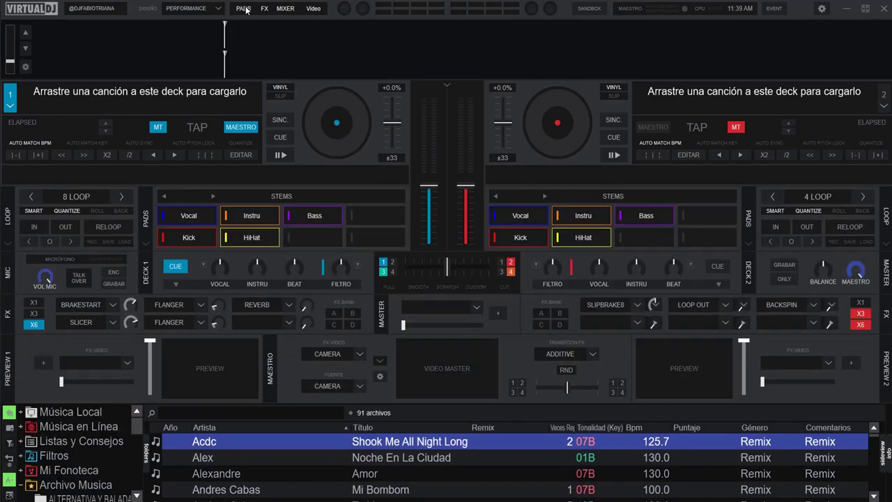
{"action": "left_click", "coordinate": [252, 9]}
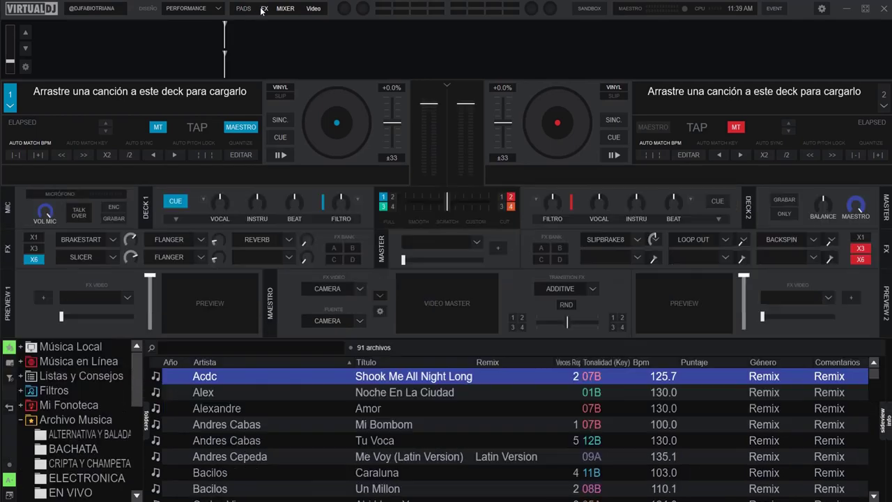
{"action": "left_click", "coordinate": [271, 9]}
{"action": "left_click", "coordinate": [303, 12]}
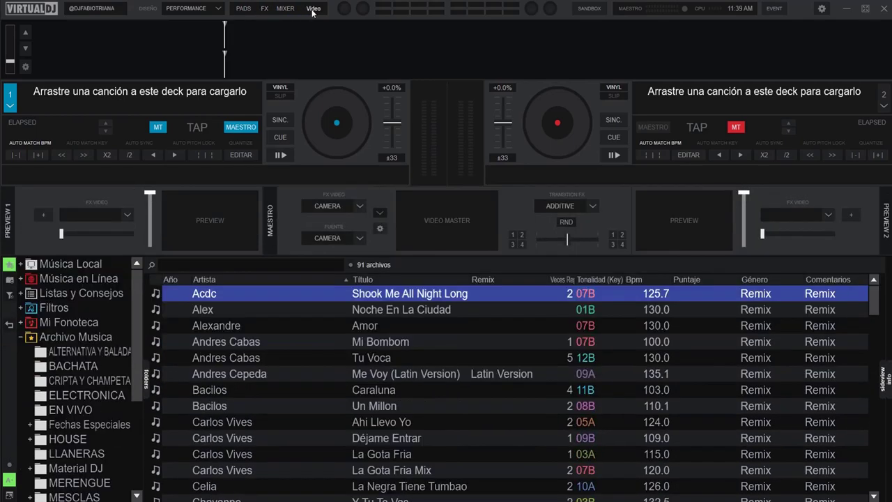
{"action": "left_click", "coordinate": [311, 10]}
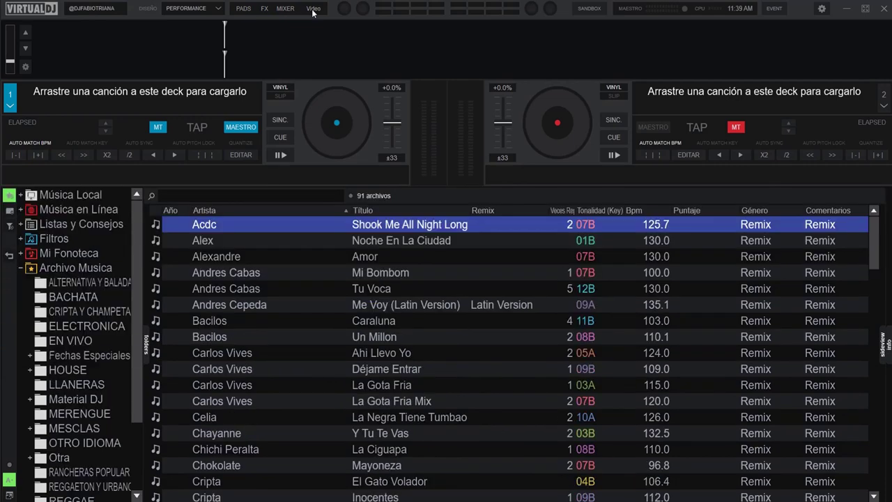
Switch the skin to the CONTROLLER layout and load the track Mi Bombom into deck 1.
{"action": "left_click", "coordinate": [218, 9]}
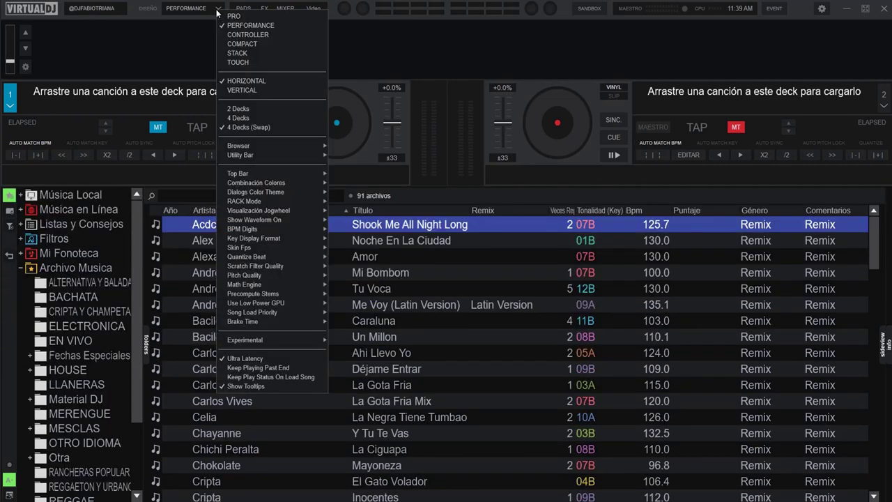
{"action": "left_click", "coordinate": [273, 37]}
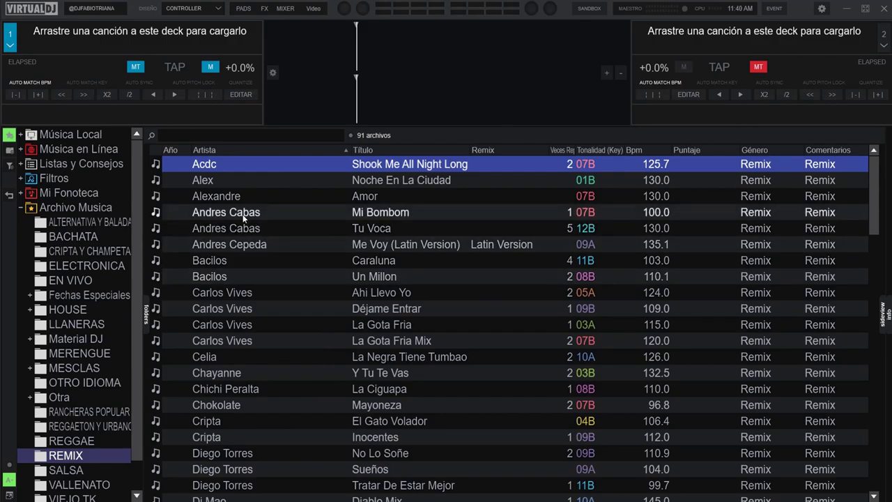
{"action": "left_click_drag", "start_coordinate": [233, 212], "coordinate": [185, 97]}
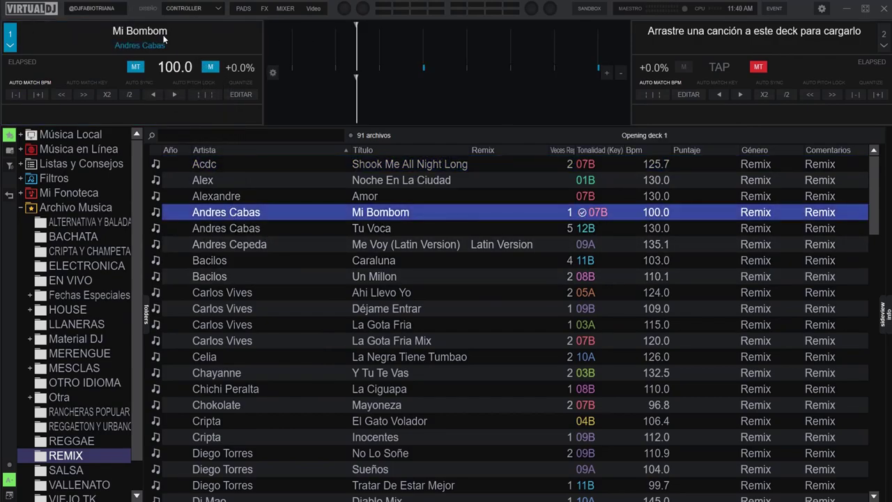
Load the track Tu Voca into deck 2, and show and hide the MIXER, FX and PADS sections of the CONTROLLER layout.
{"action": "left_click_drag", "start_coordinate": [244, 229], "coordinate": [775, 56]}
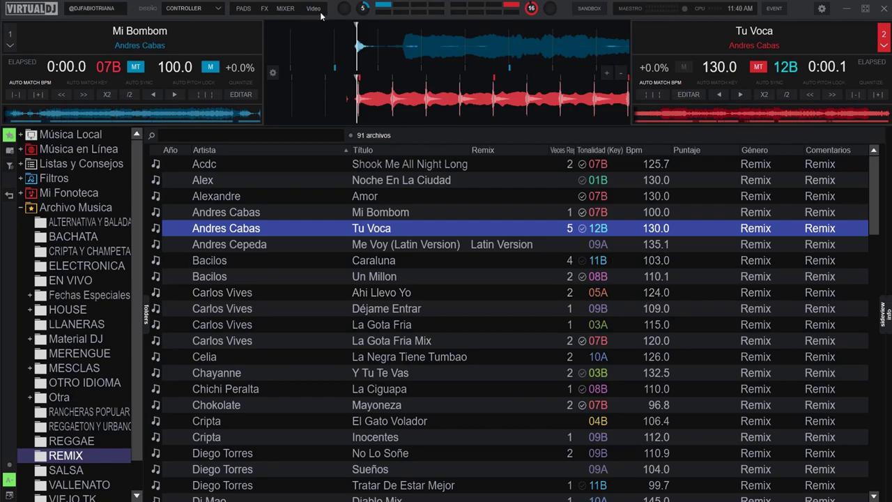
{"action": "left_click", "coordinate": [285, 8]}
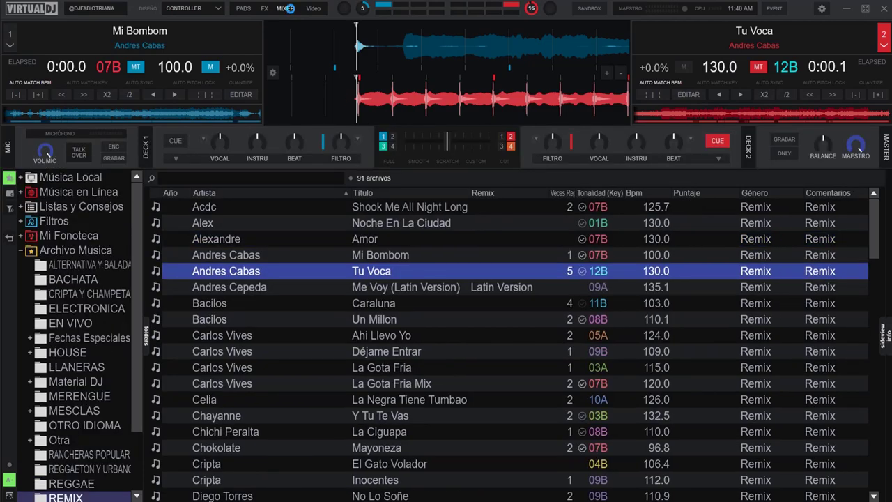
{"action": "left_click", "coordinate": [286, 9]}
{"action": "left_click", "coordinate": [265, 9]}
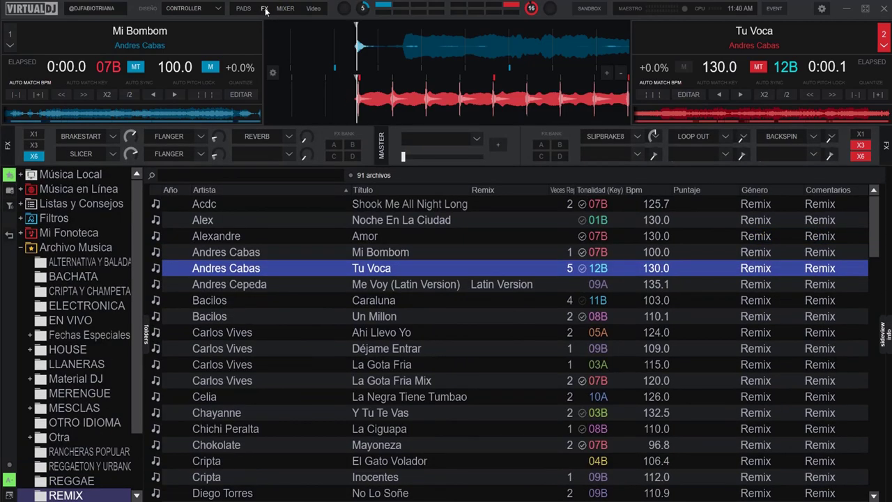
{"action": "left_click", "coordinate": [244, 8]}
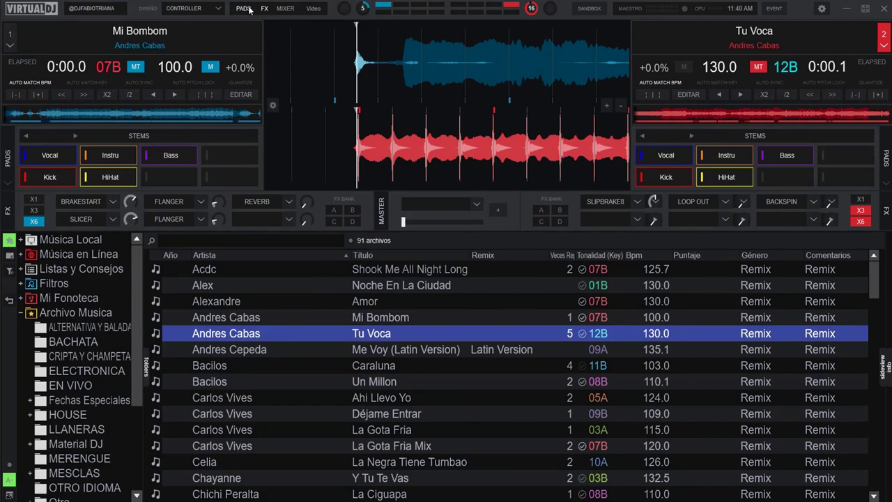
{"action": "left_click", "coordinate": [263, 9]}
{"action": "left_click", "coordinate": [264, 9]}
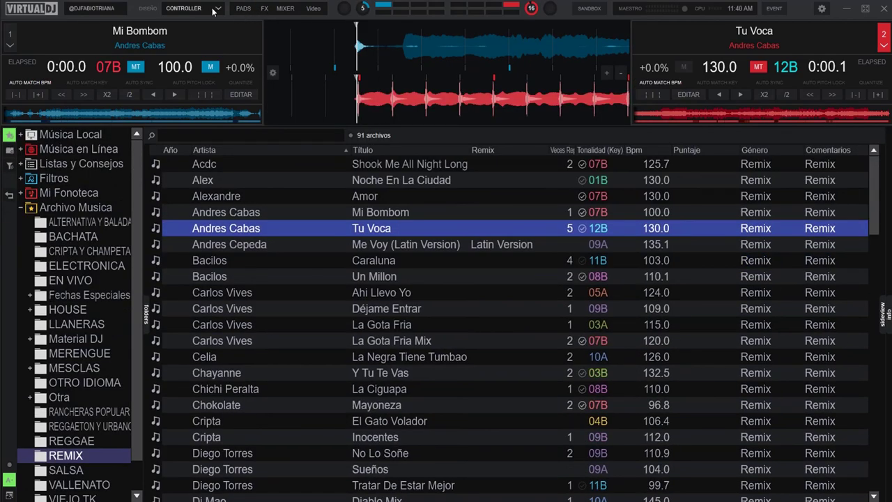
Preview the COMPACT, STACK and TOUCH layouts of the skin one after another.
{"action": "left_click", "coordinate": [217, 10]}
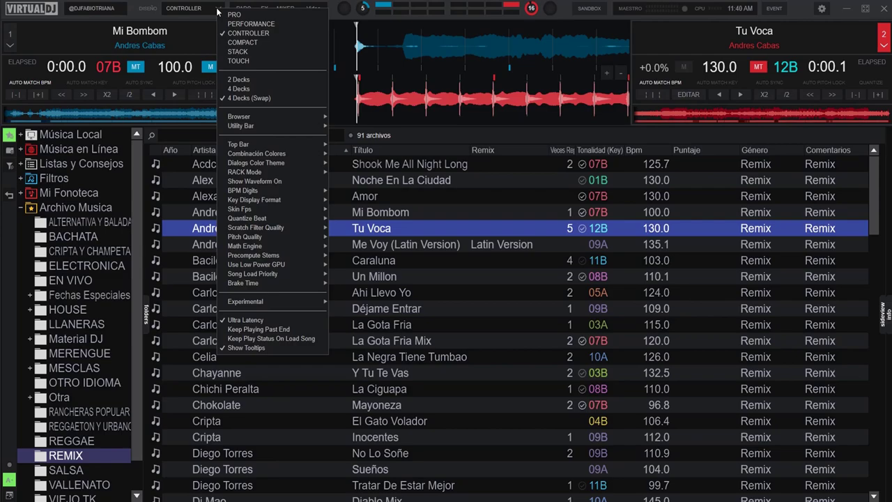
{"action": "left_click", "coordinate": [260, 41]}
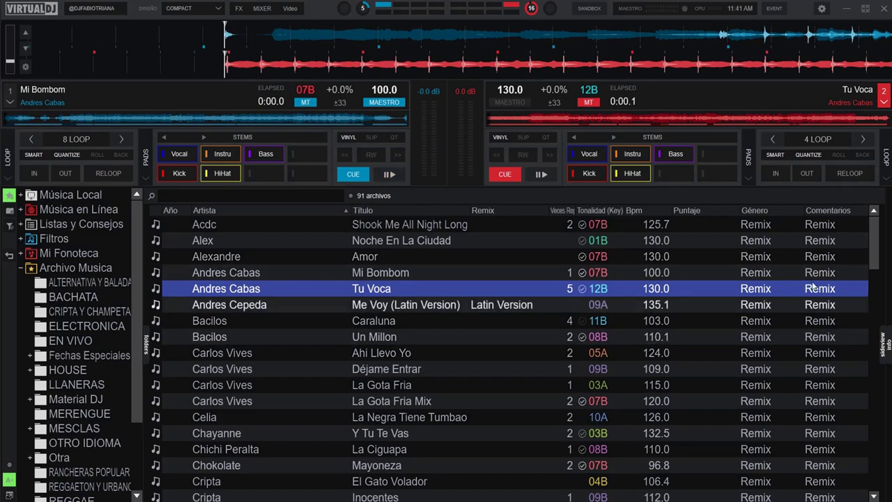
{"action": "left_click", "coordinate": [210, 10]}
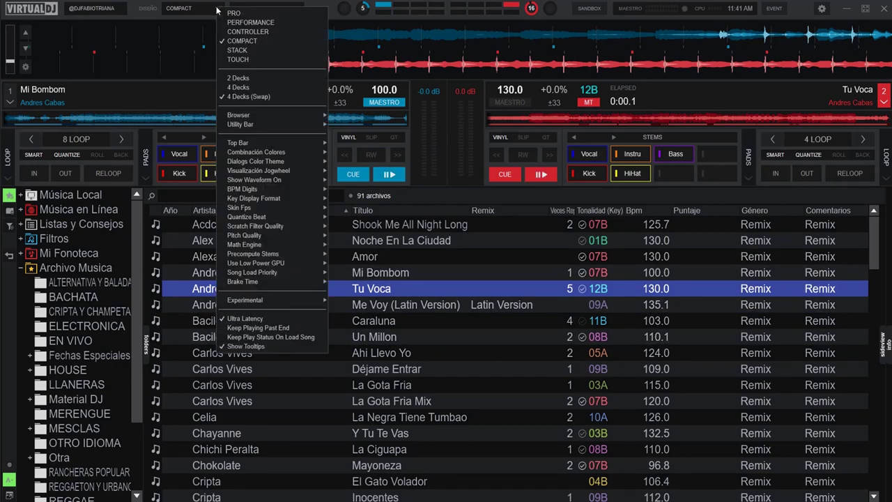
{"action": "left_click", "coordinate": [251, 51]}
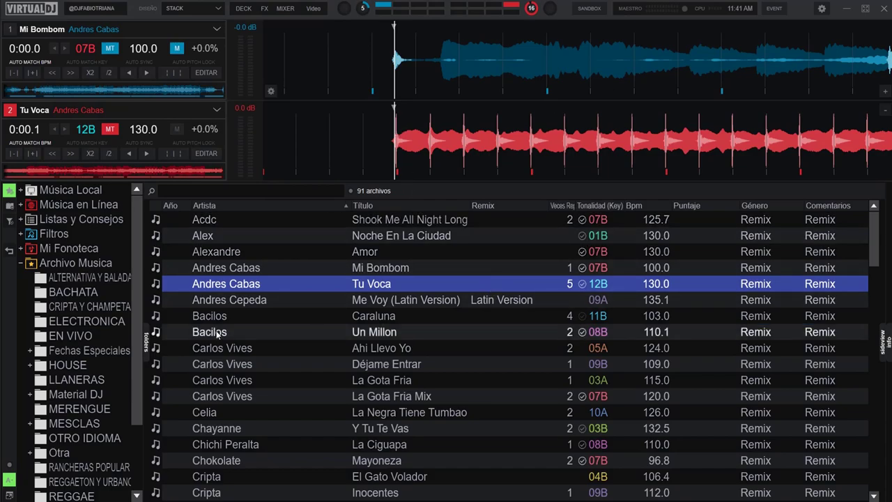
{"action": "left_click", "coordinate": [219, 9]}
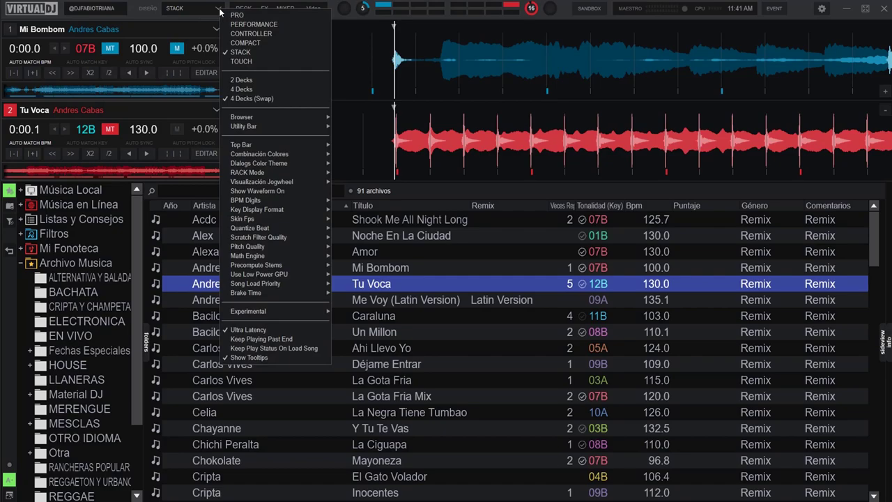
{"action": "left_click", "coordinate": [249, 62]}
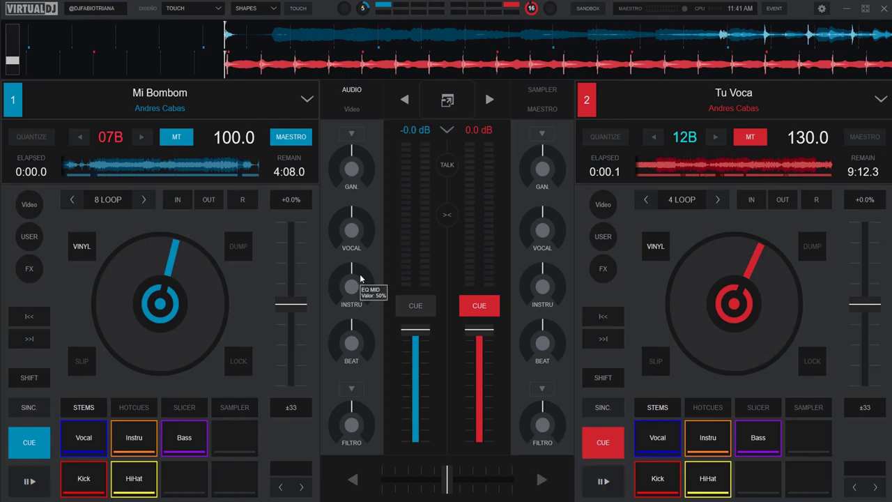
Switch the skin to the PRO layout and review its Browser, Utility Bar, BPM, key display, Skin Fps and Brake Time options without changing them.
{"action": "left_click", "coordinate": [218, 8]}
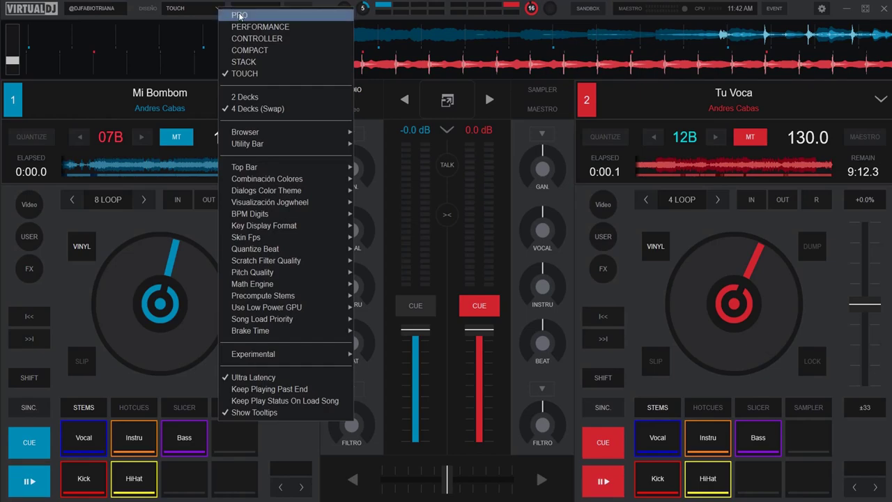
{"action": "left_click", "coordinate": [237, 14]}
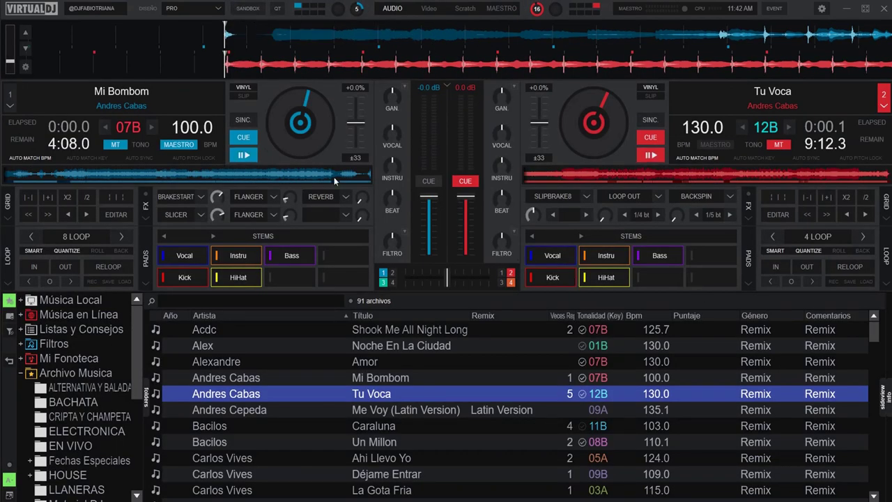
{"action": "left_click", "coordinate": [218, 9]}
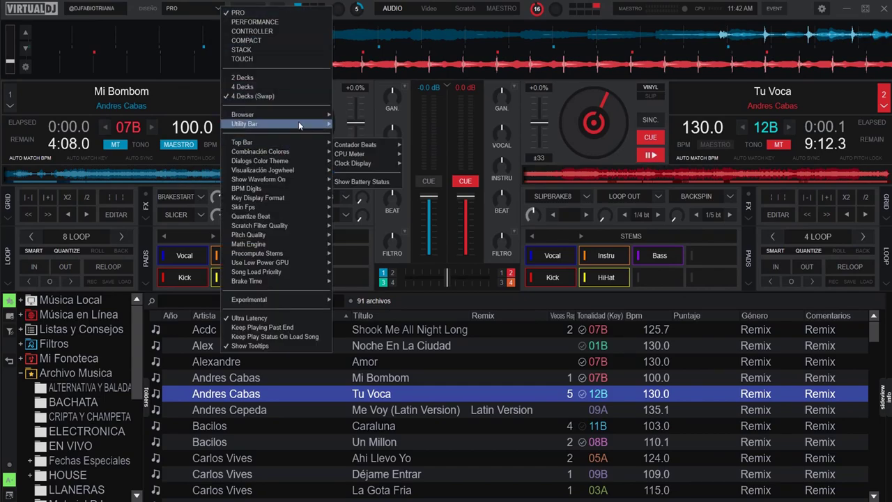
{"action": "mouse_move", "coordinate": [298, 114]}
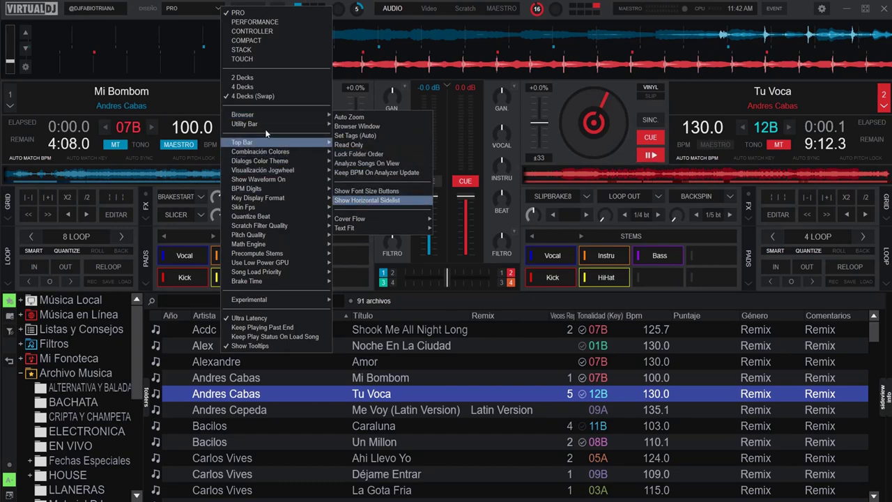
{"action": "mouse_move", "coordinate": [267, 123]}
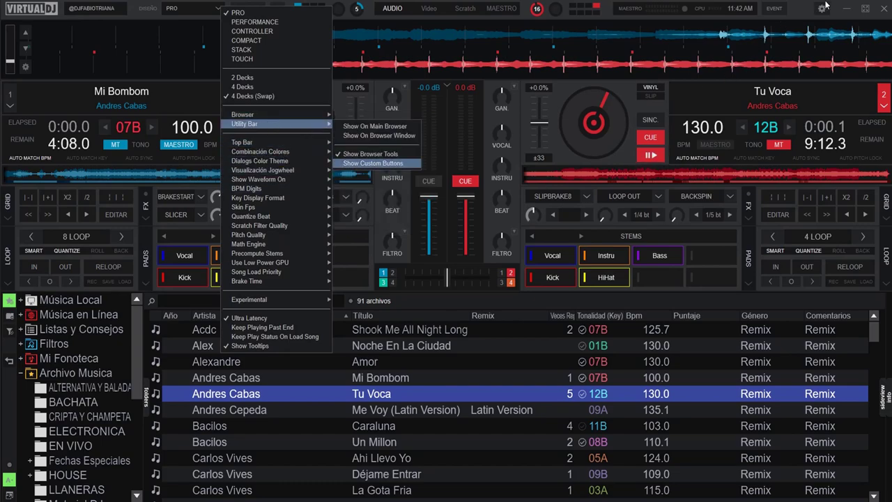
{"action": "mouse_move", "coordinate": [276, 173]}
{"action": "mouse_move", "coordinate": [251, 188]}
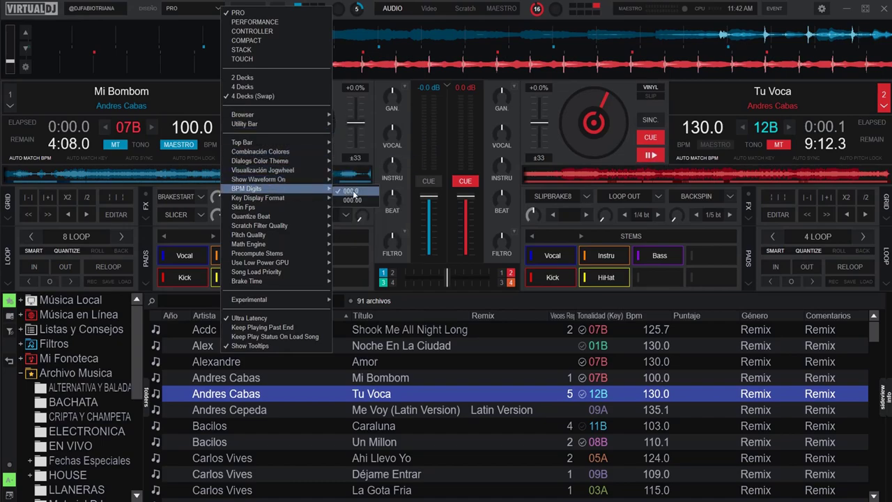
{"action": "mouse_move", "coordinate": [319, 199]}
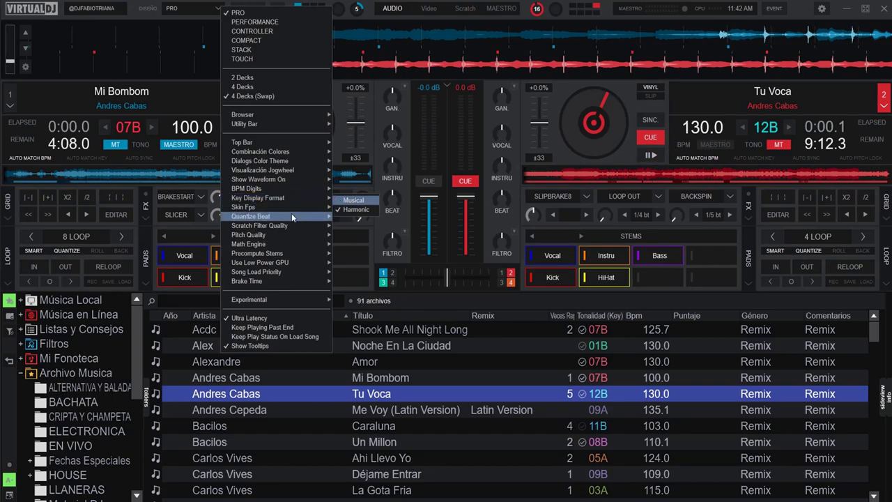
{"action": "mouse_move", "coordinate": [291, 207]}
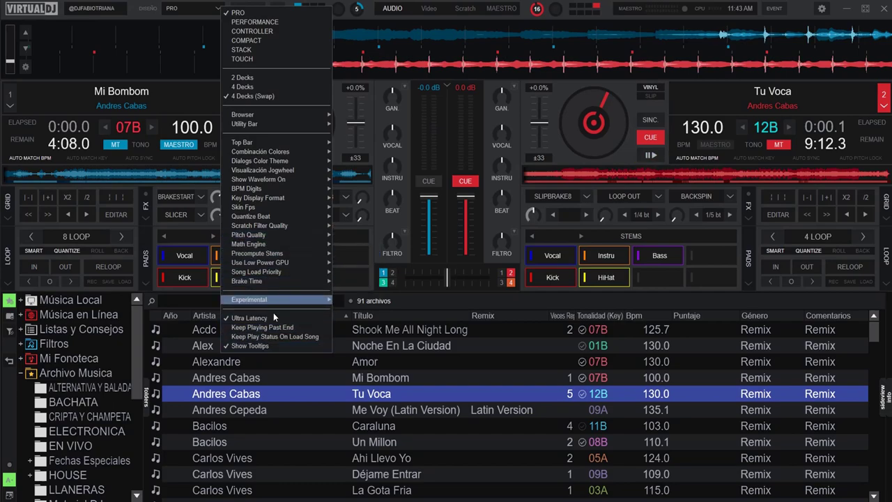
{"action": "mouse_move", "coordinate": [275, 300]}
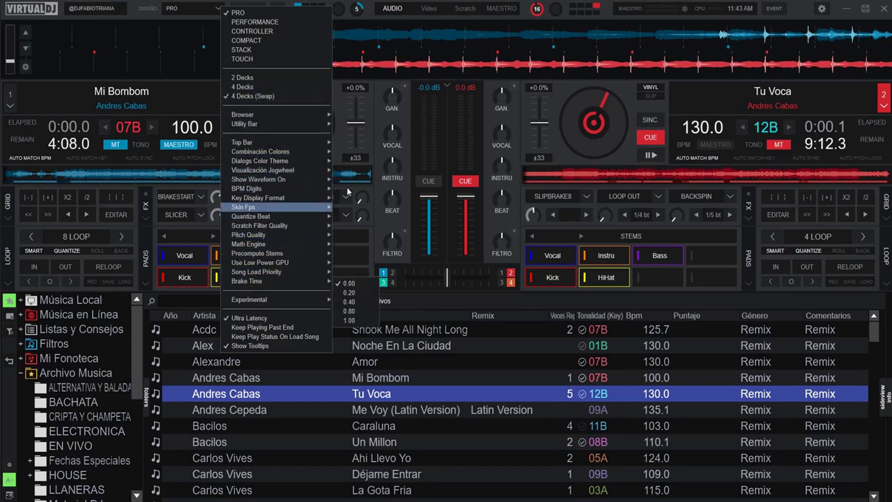
{"action": "mouse_move", "coordinate": [279, 281]}
{"action": "left_click", "coordinate": [377, 149]}
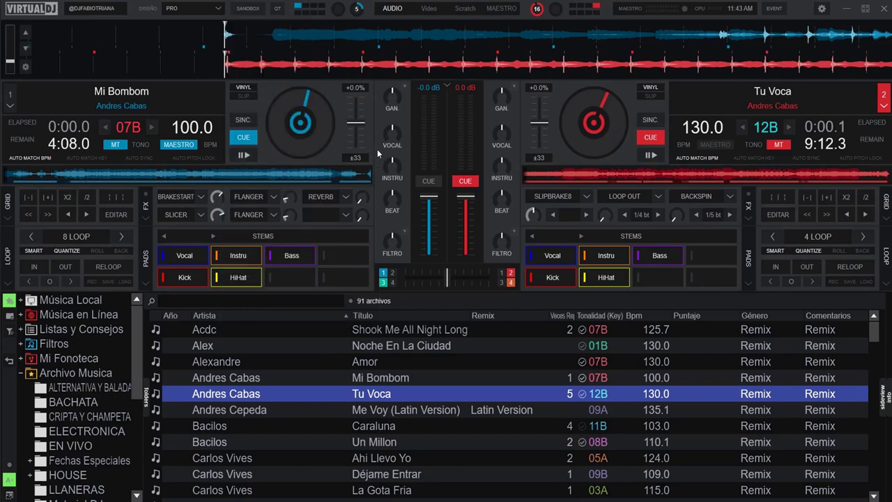